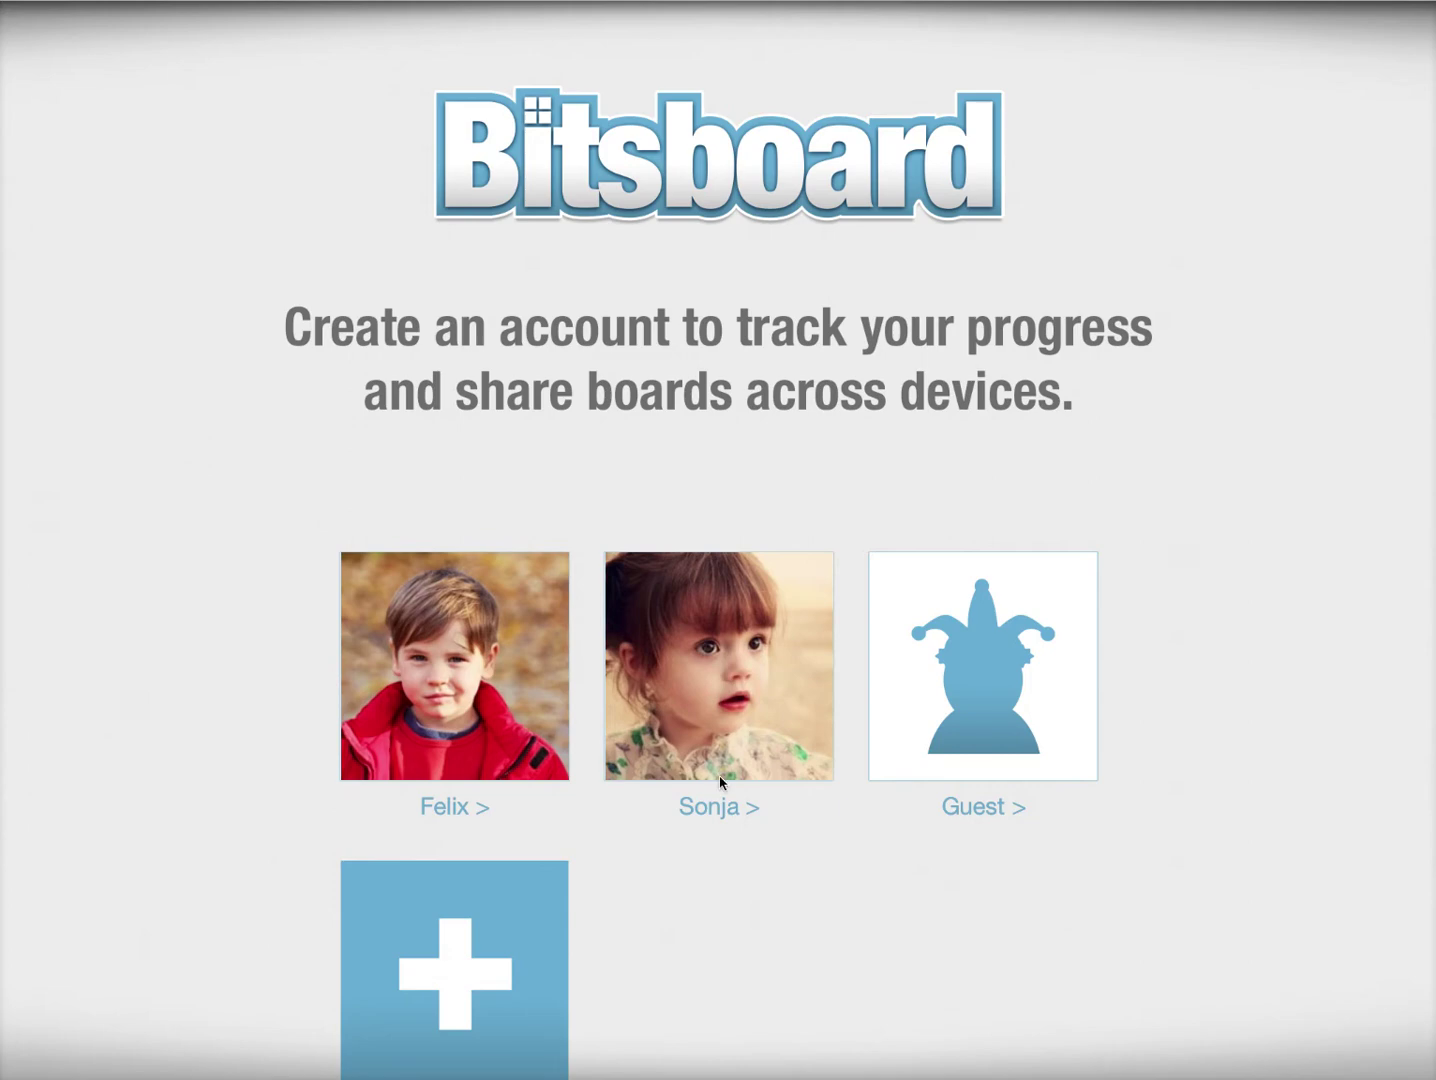
# Step: Start Photo Touch on Sonja's Action Words board and open the game's settings
pyautogui.click(701, 691)
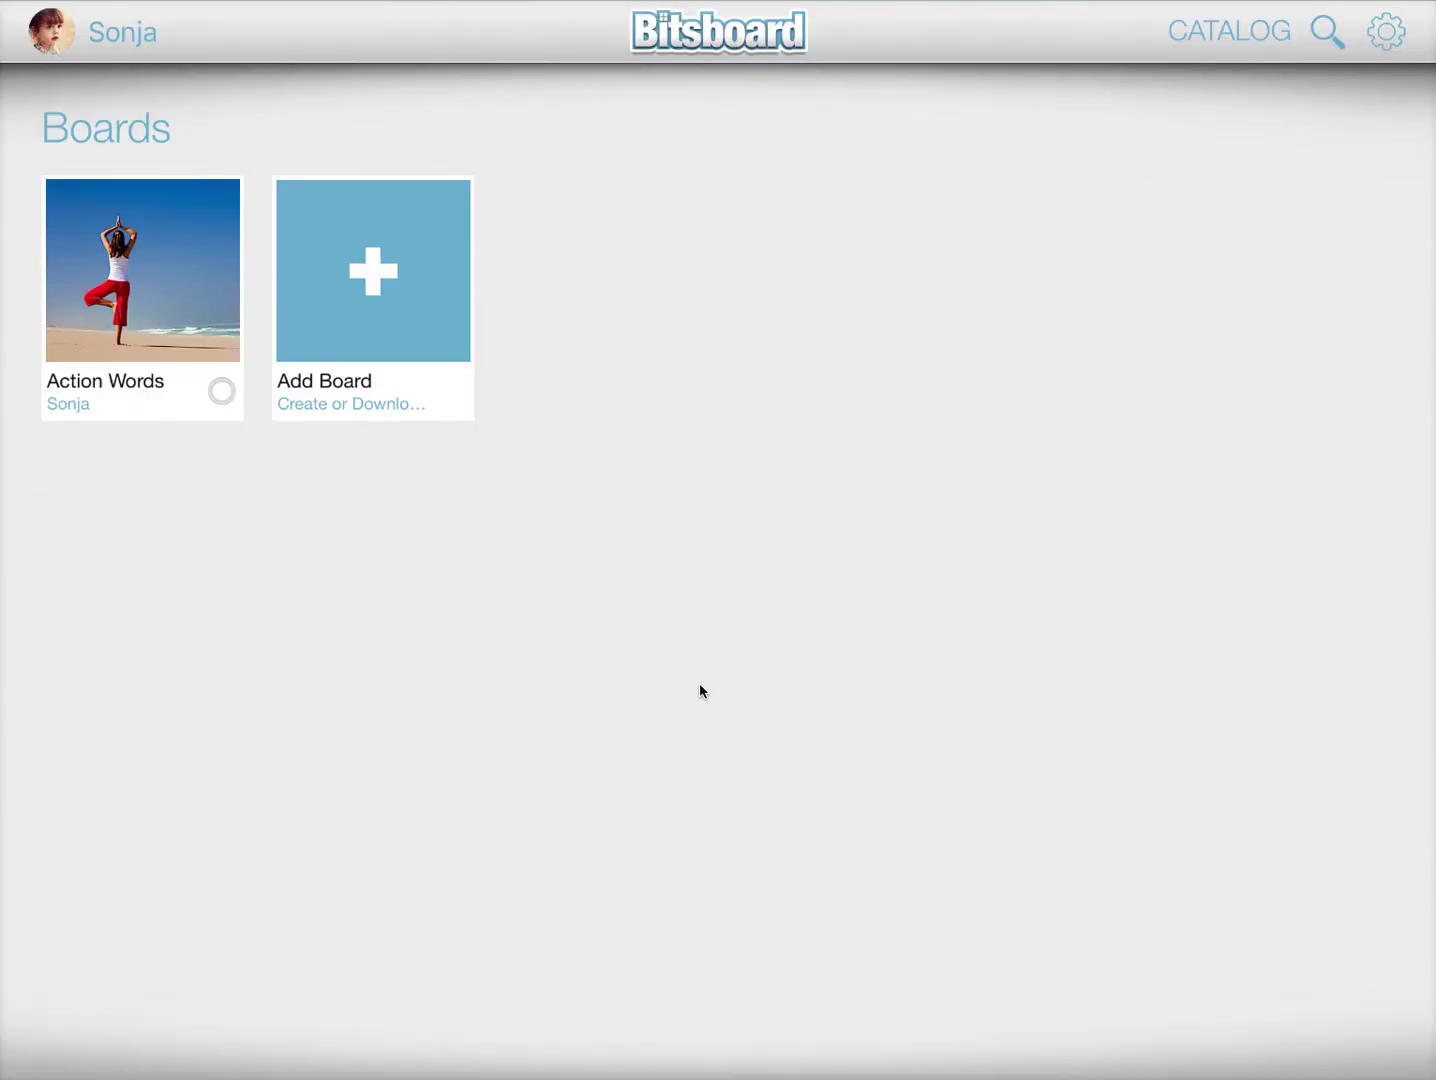
pyautogui.click(160, 336)
pyautogui.click(624, 379)
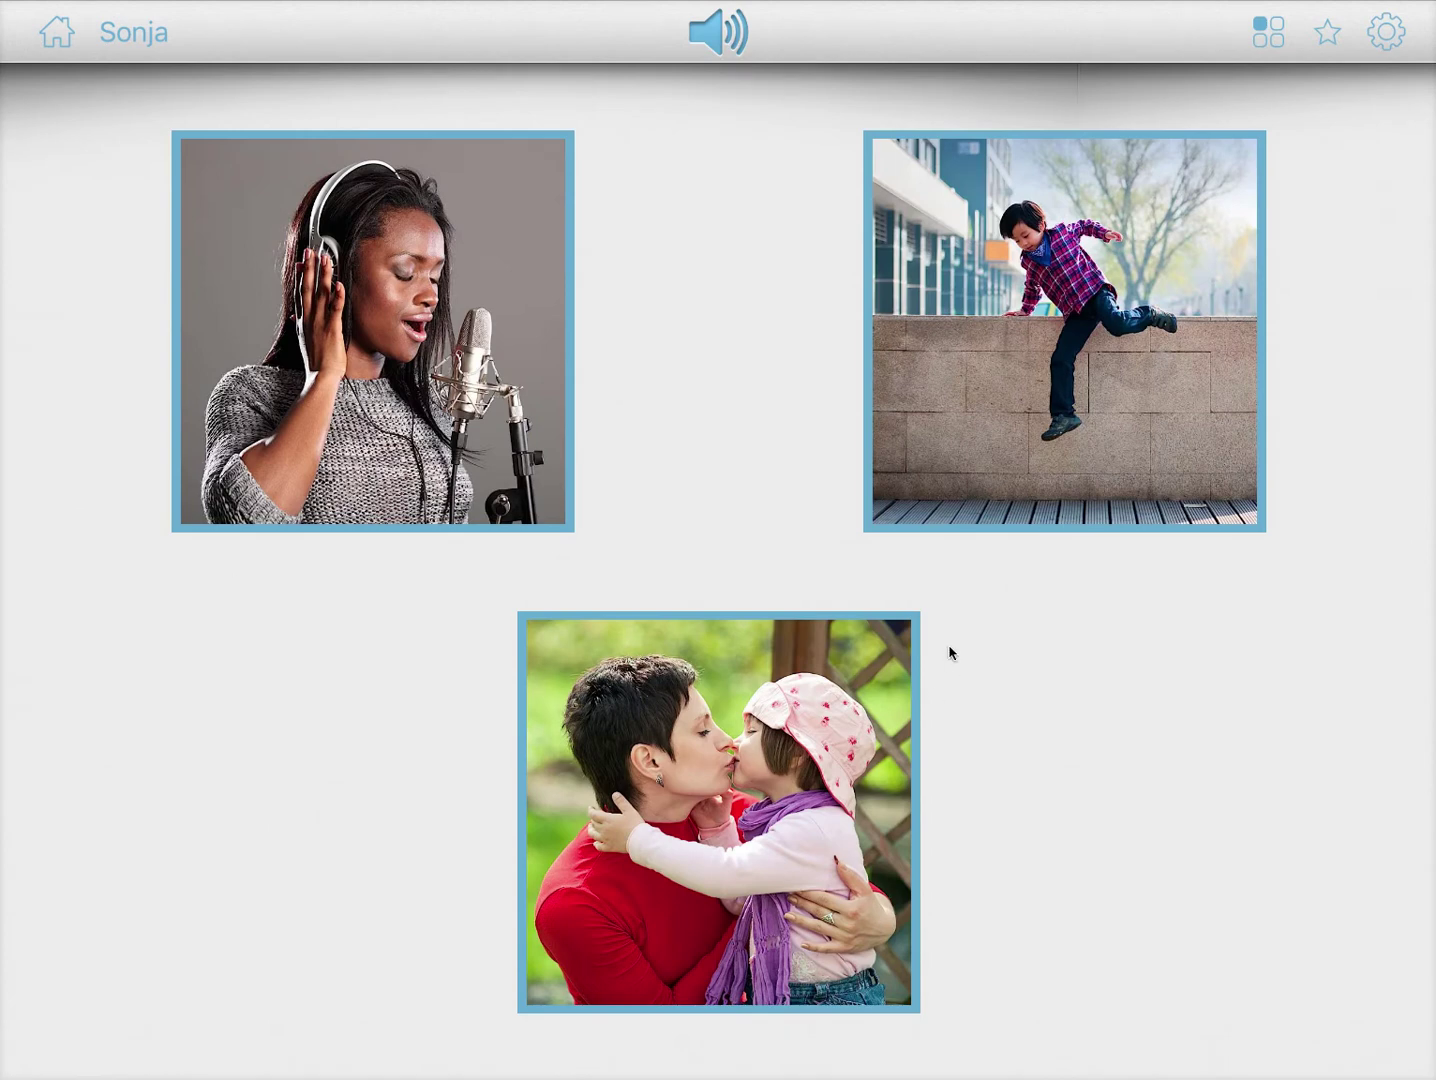
pyautogui.click(1387, 34)
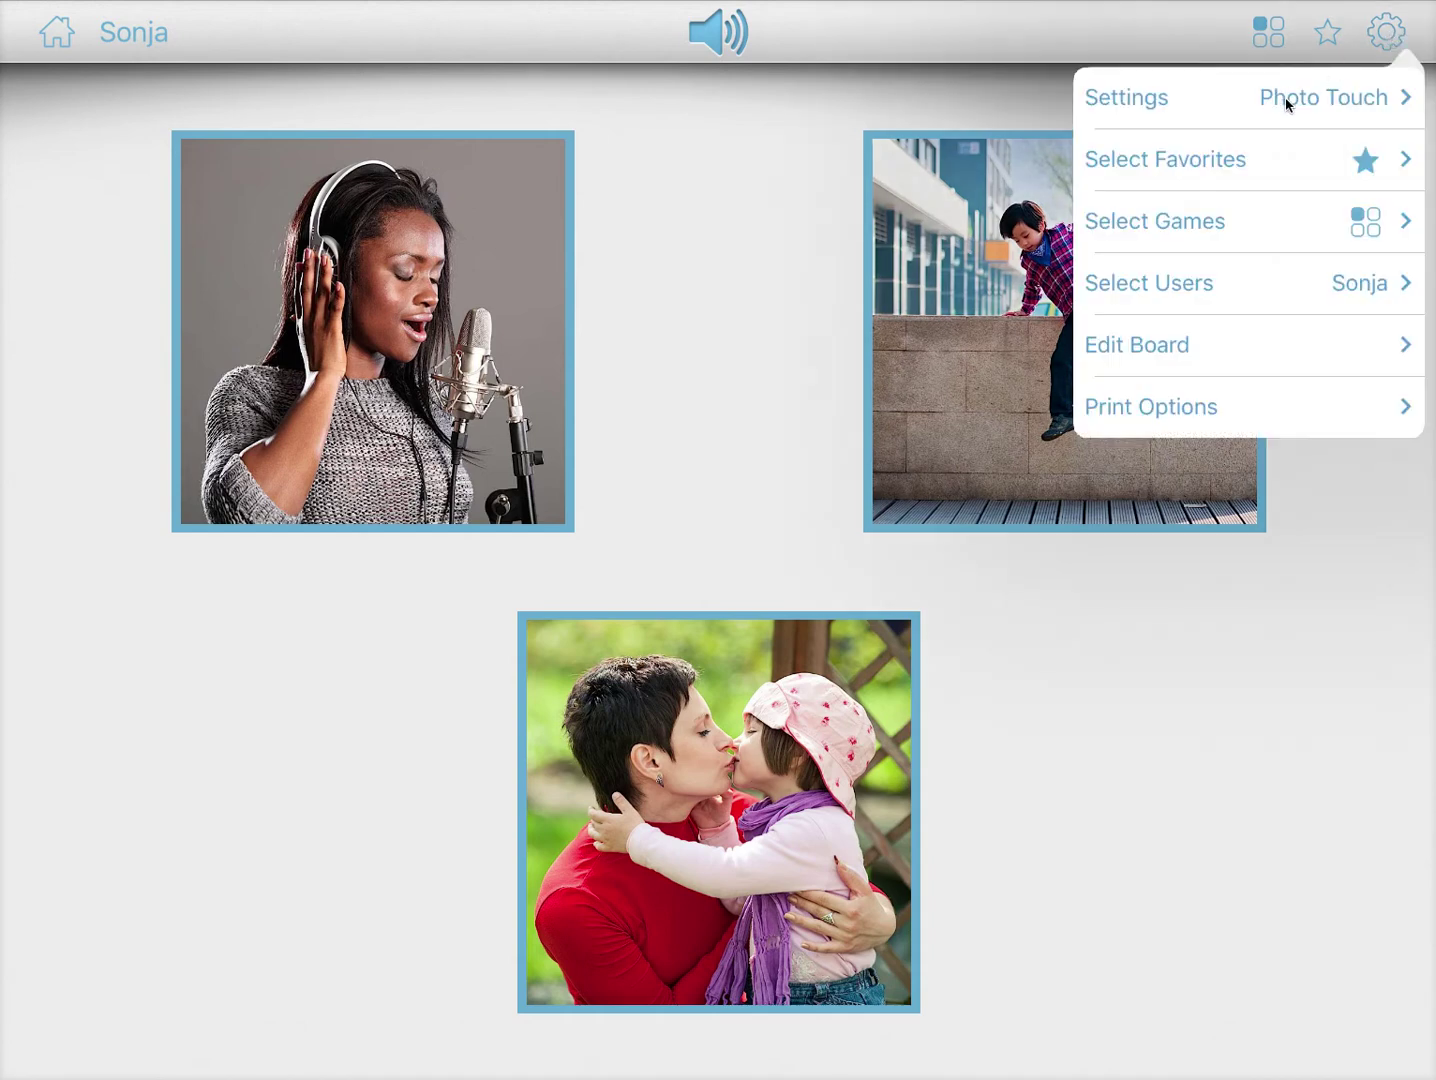
pyautogui.click(1153, 102)
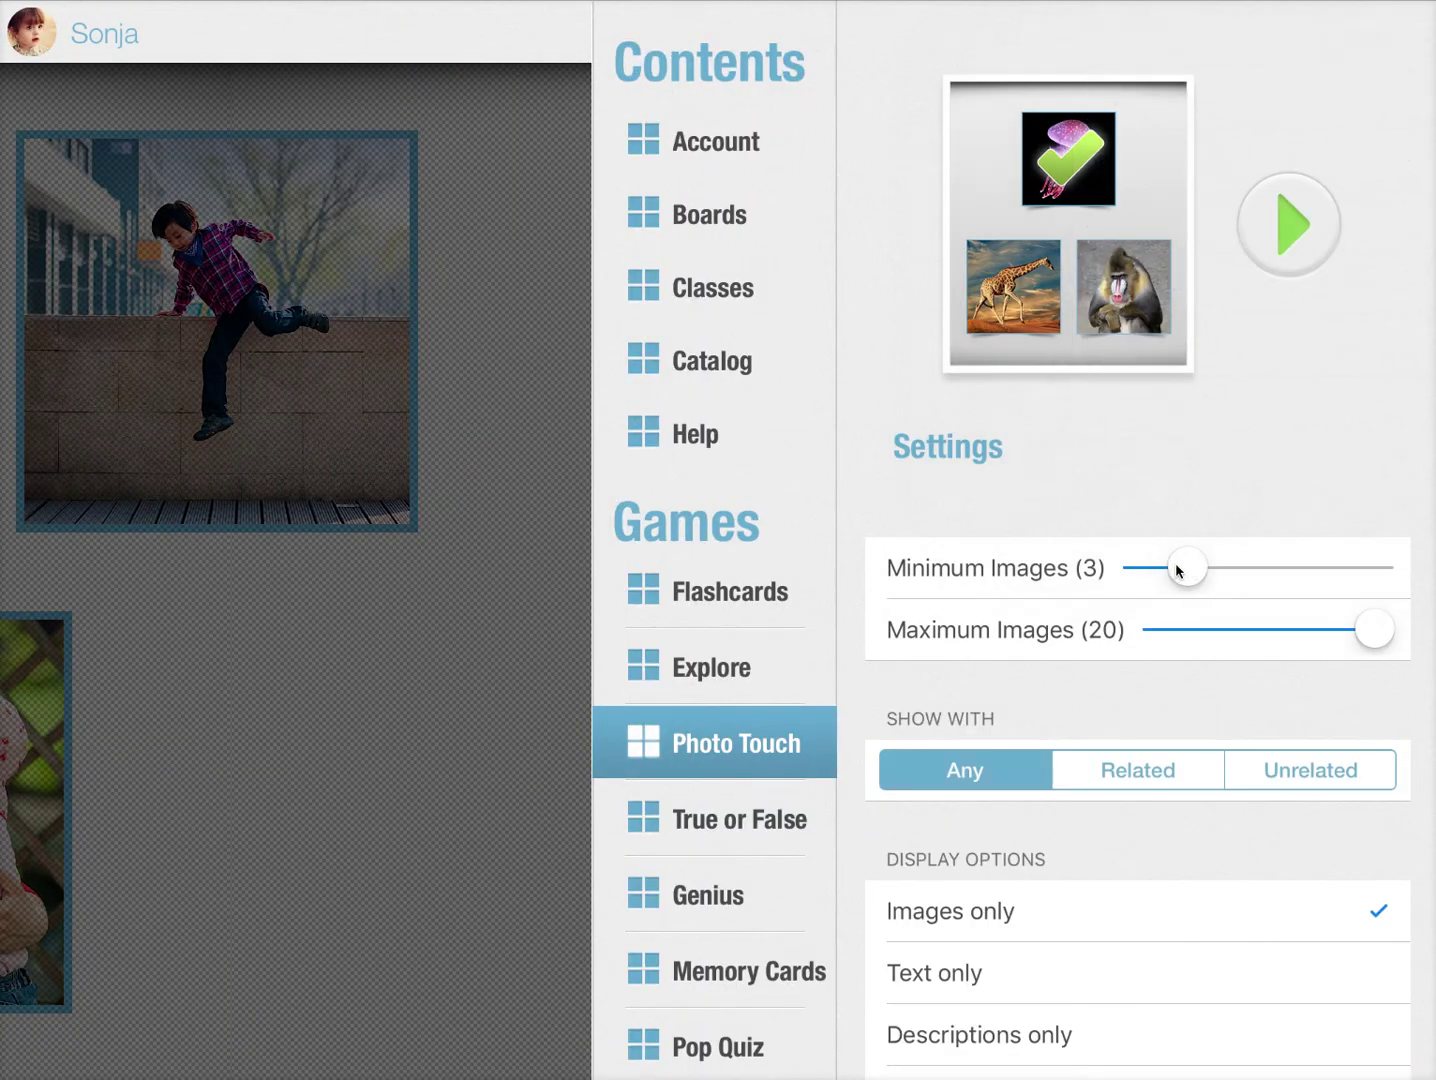
# Step: Set Photo Touch to minimum 2 and maximum 4 images, then apply to all users
pyautogui.moveTo(1163, 572); pyautogui.dragTo(1158, 575)
pyautogui.moveTo(1375, 631); pyautogui.dragTo(1193, 638)
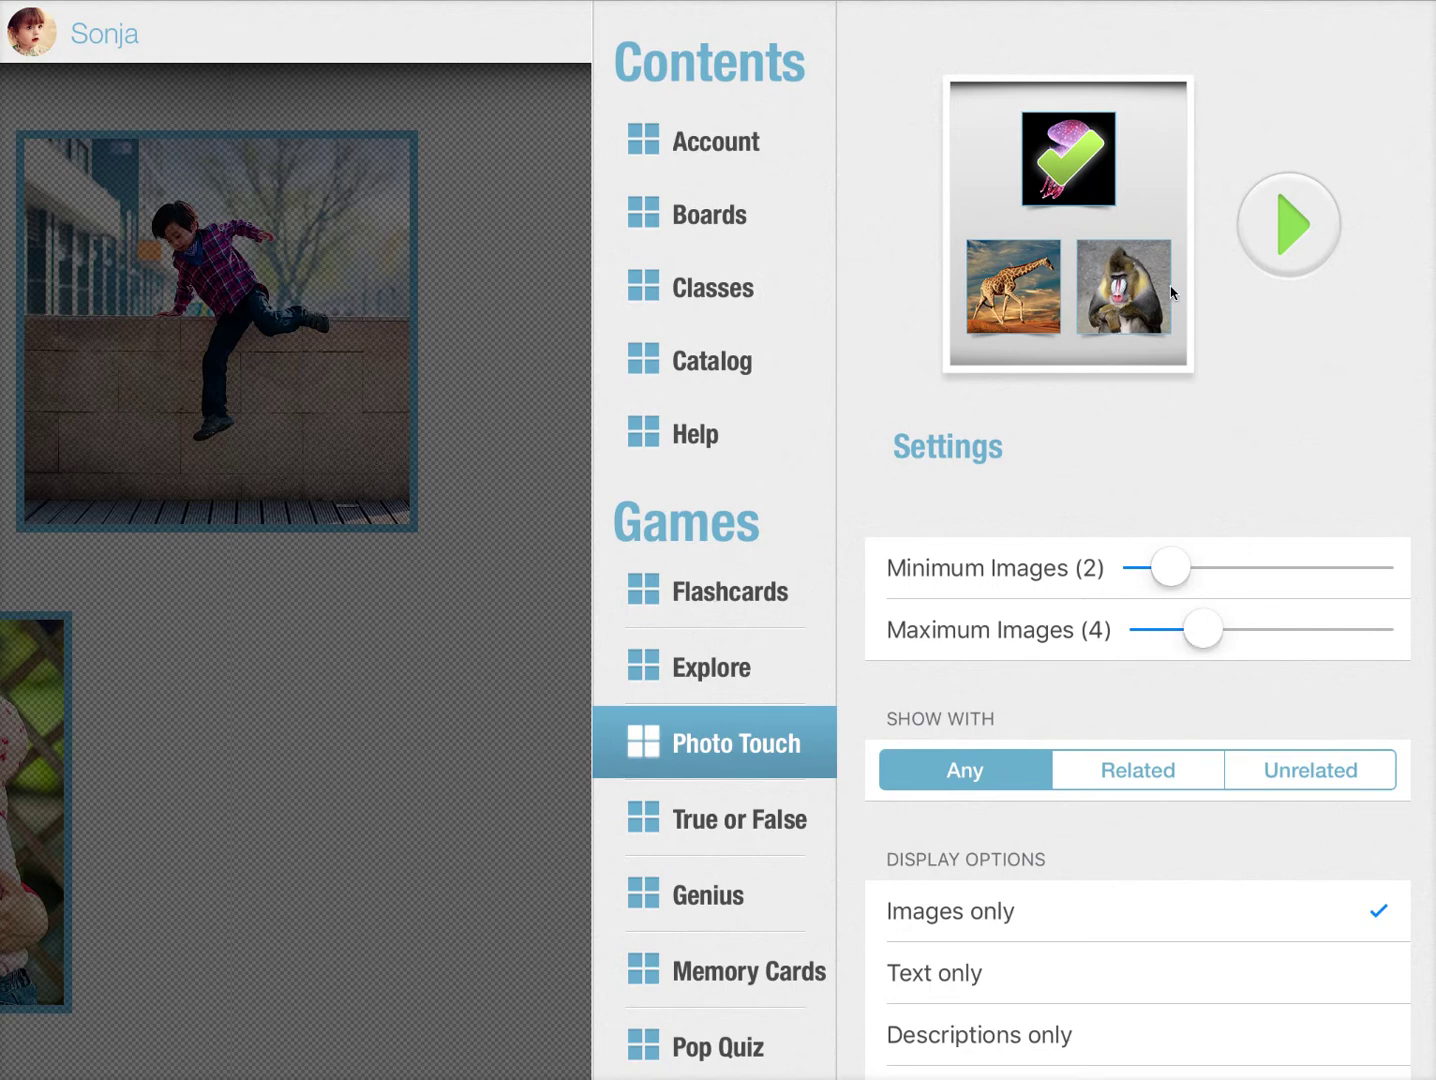
pyautogui.click(1317, 229)
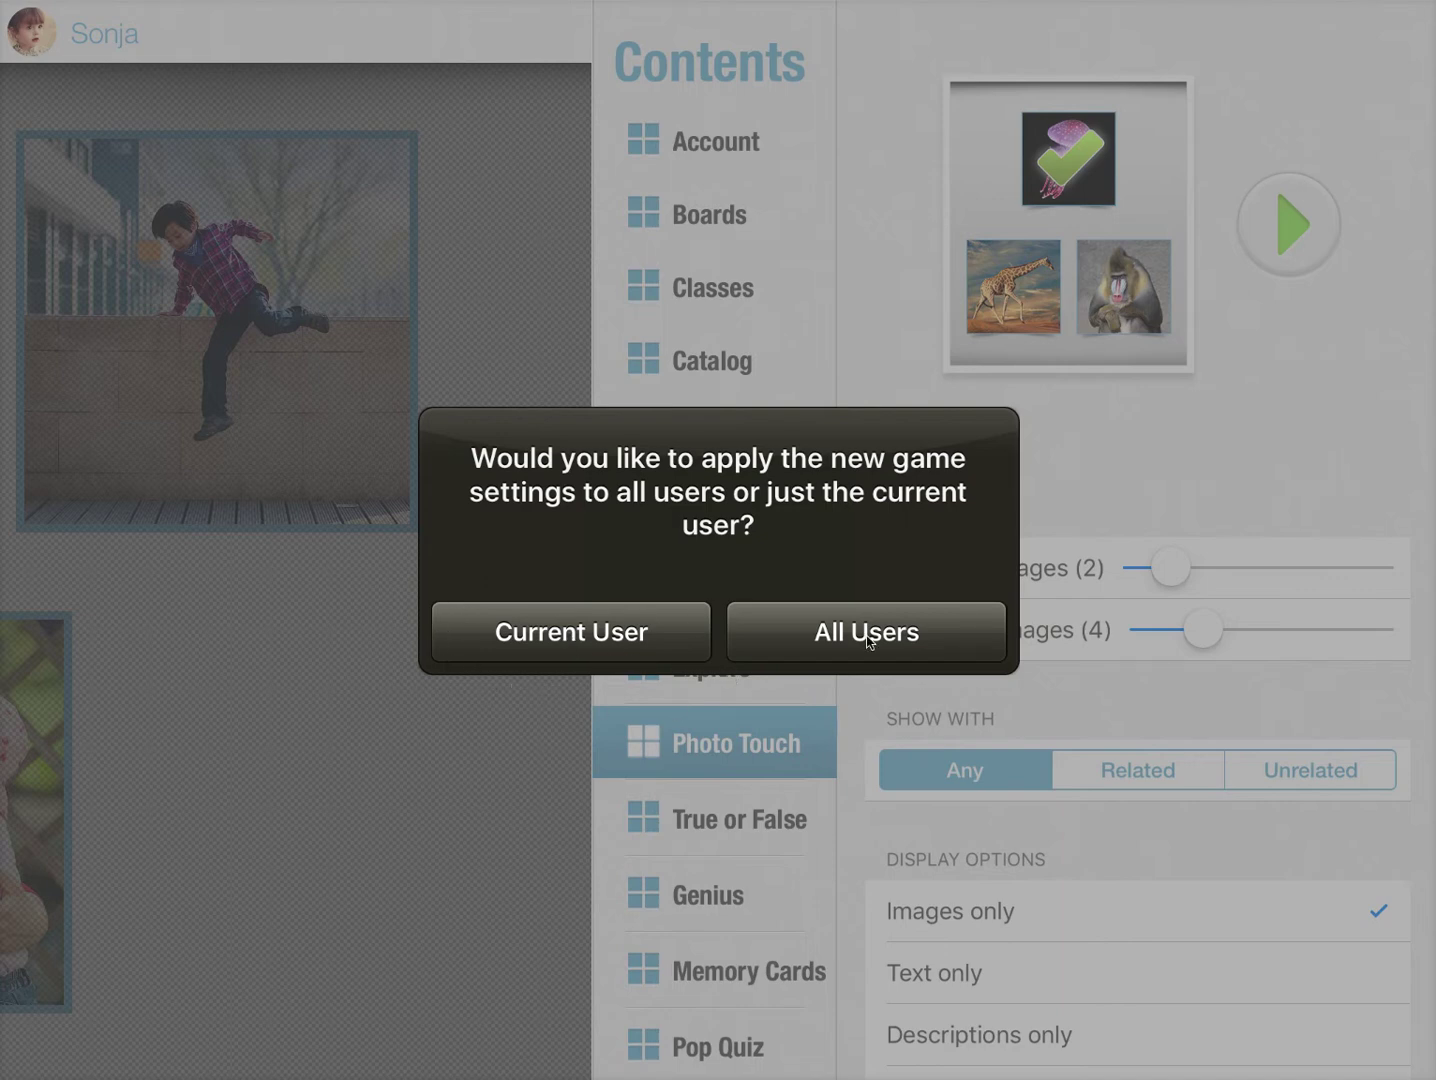
pyautogui.click(521, 647)
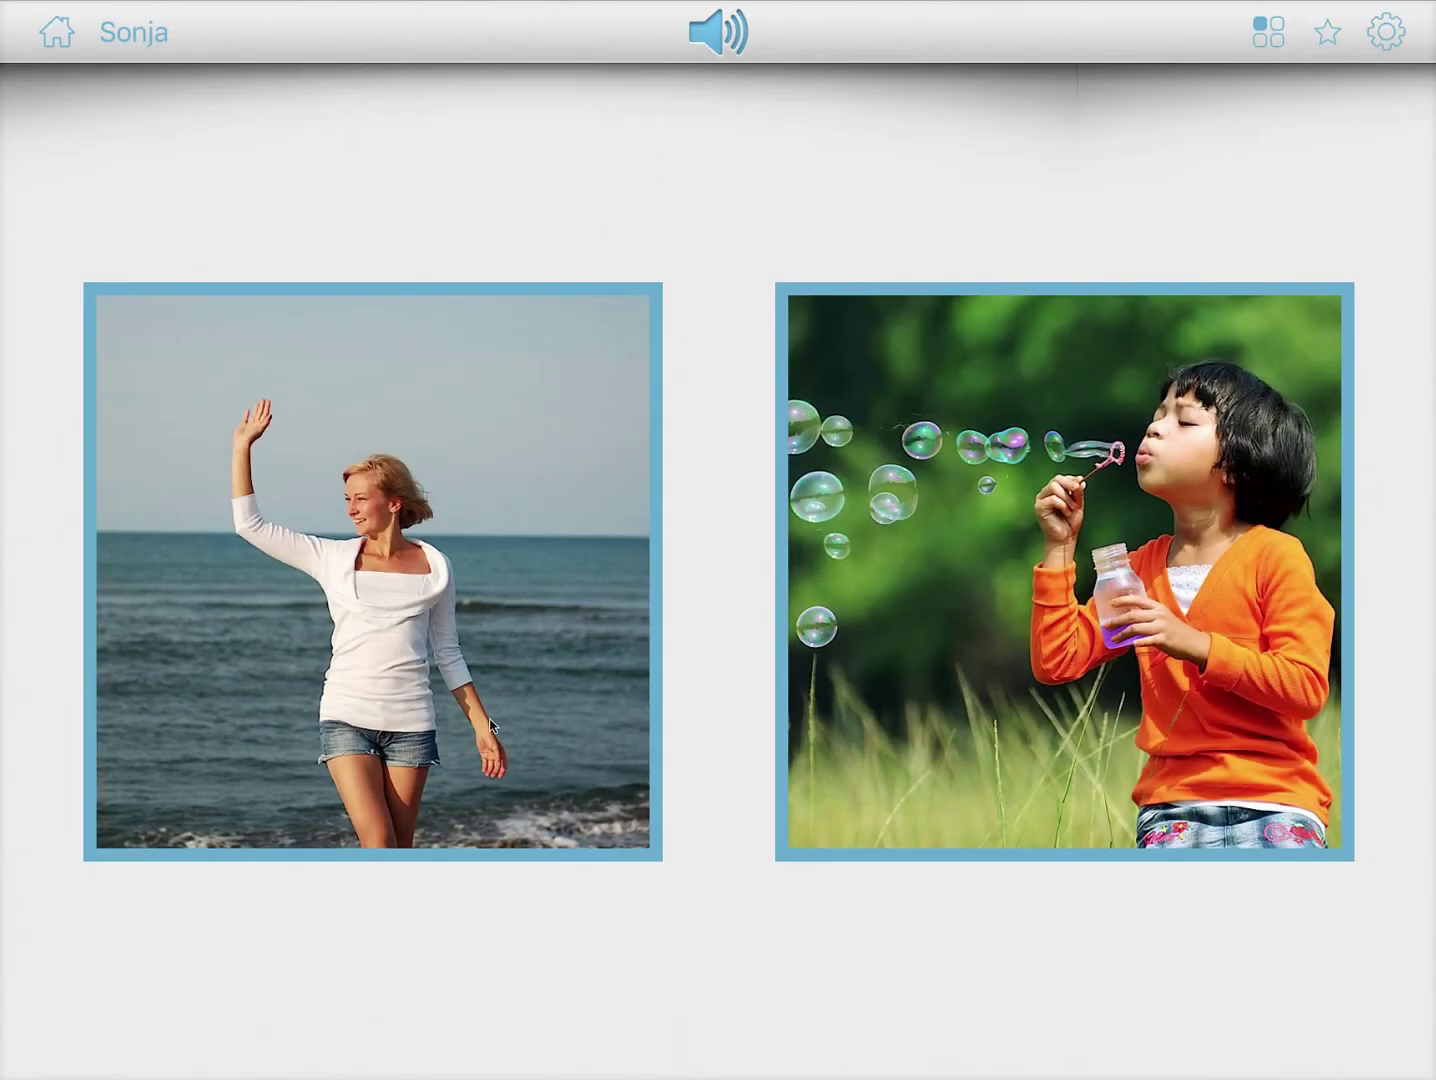
# Step: Switch to Felix and open the Photo Touch settings on his Sentence Maker board
pyautogui.click(59, 35)
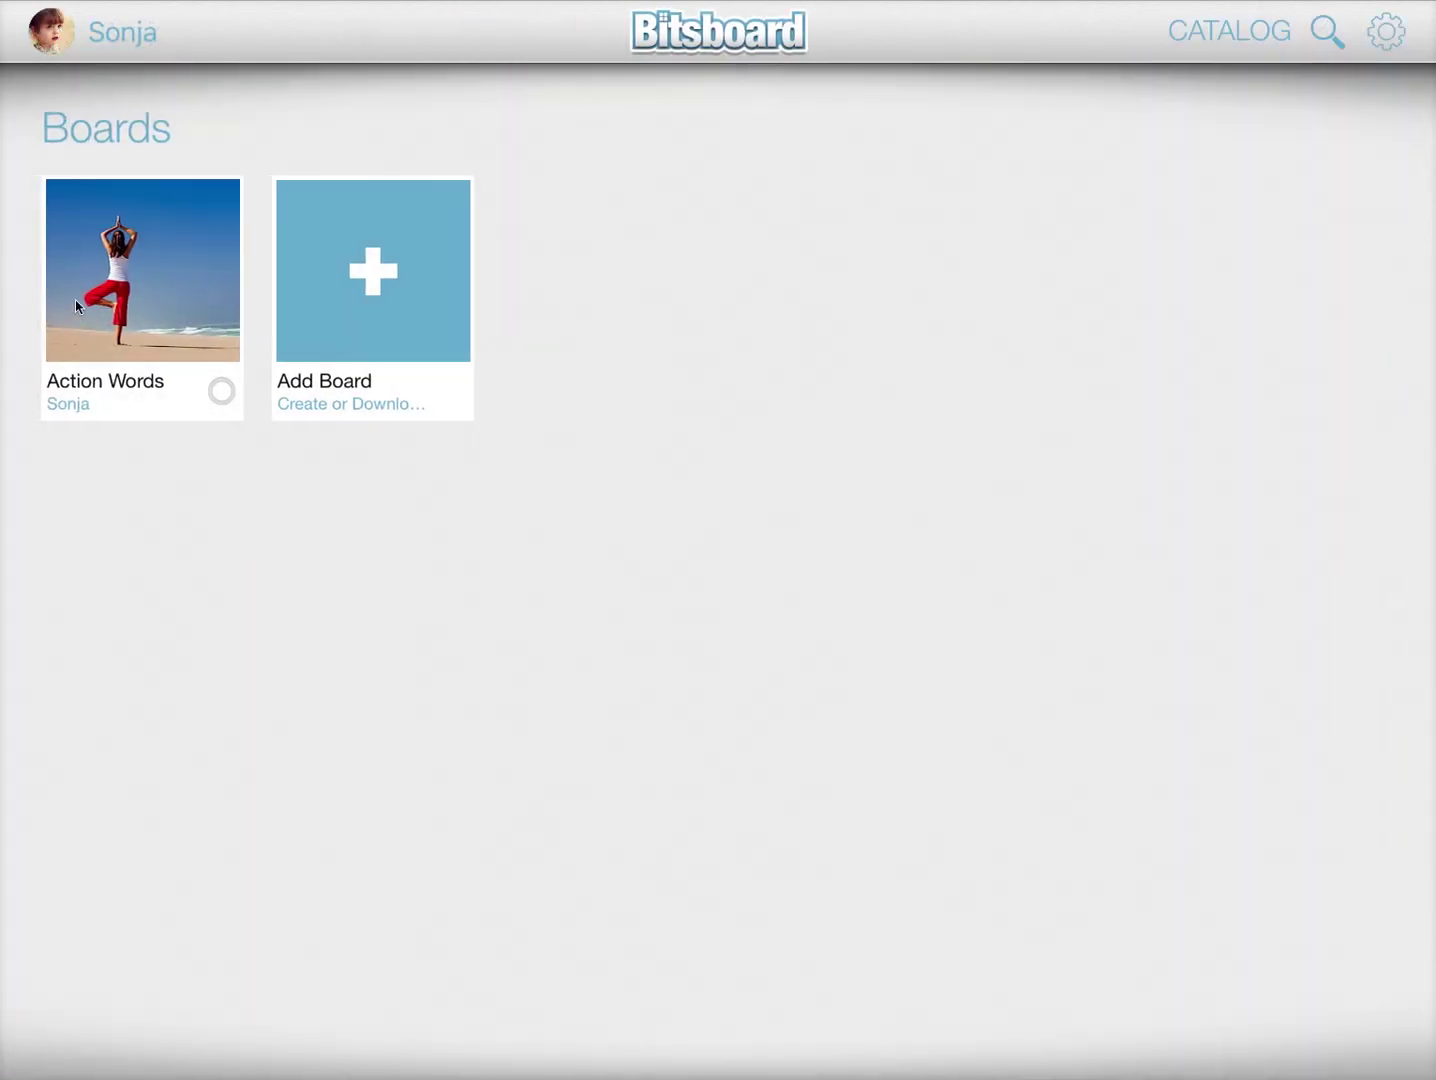
pyautogui.click(51, 32)
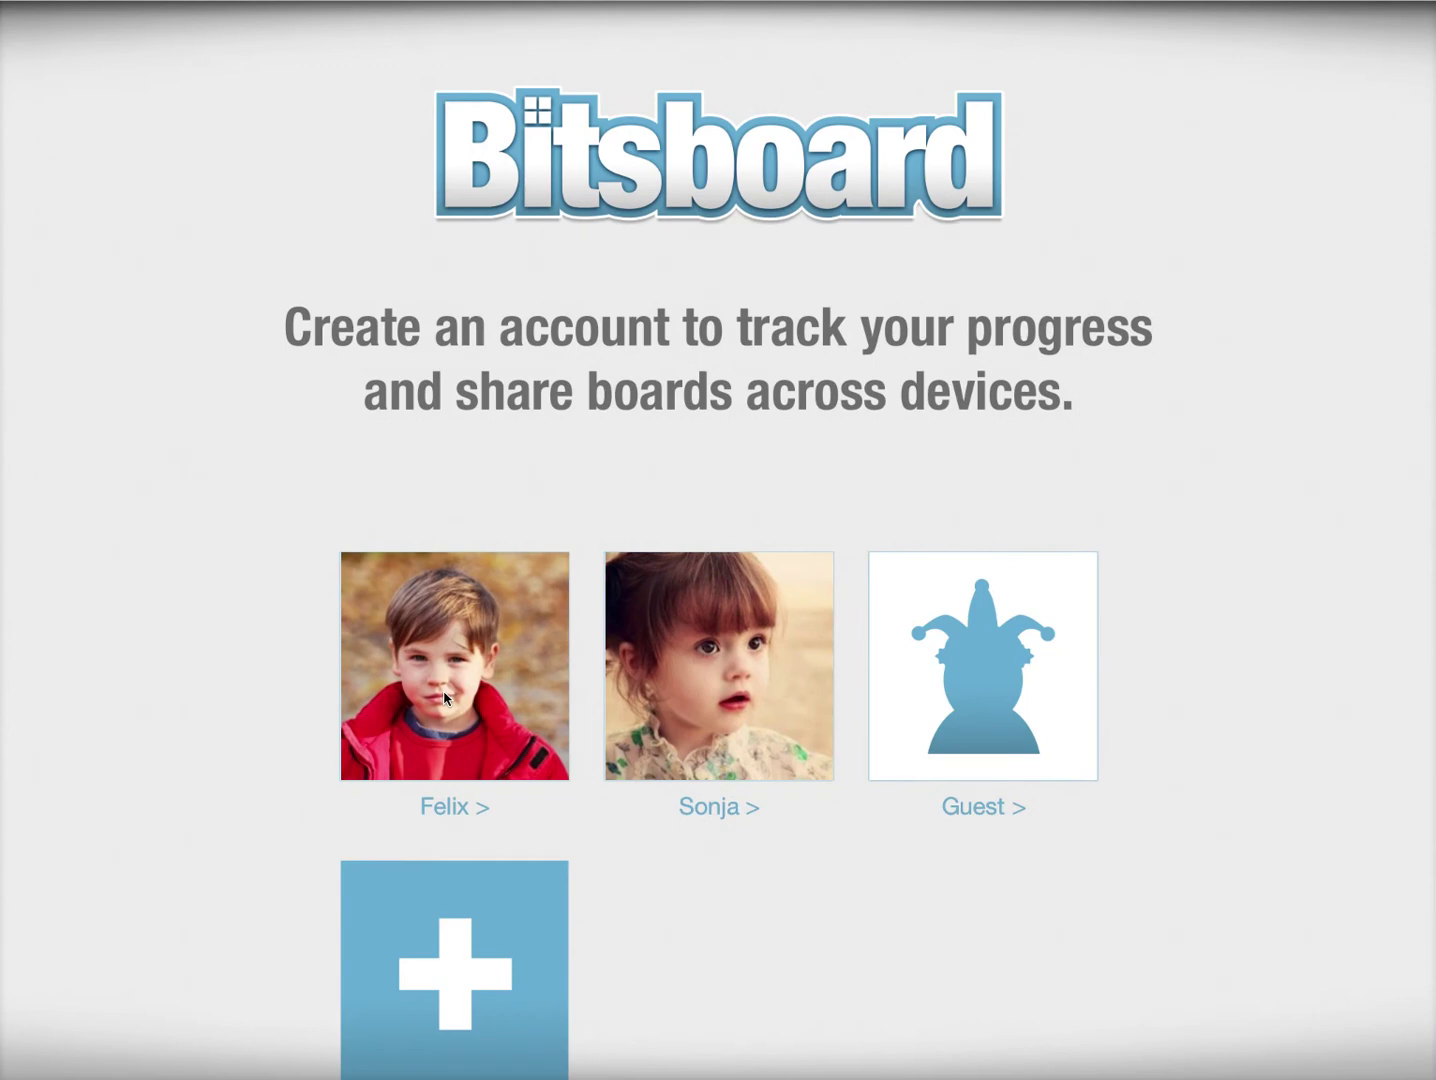
pyautogui.click(446, 696)
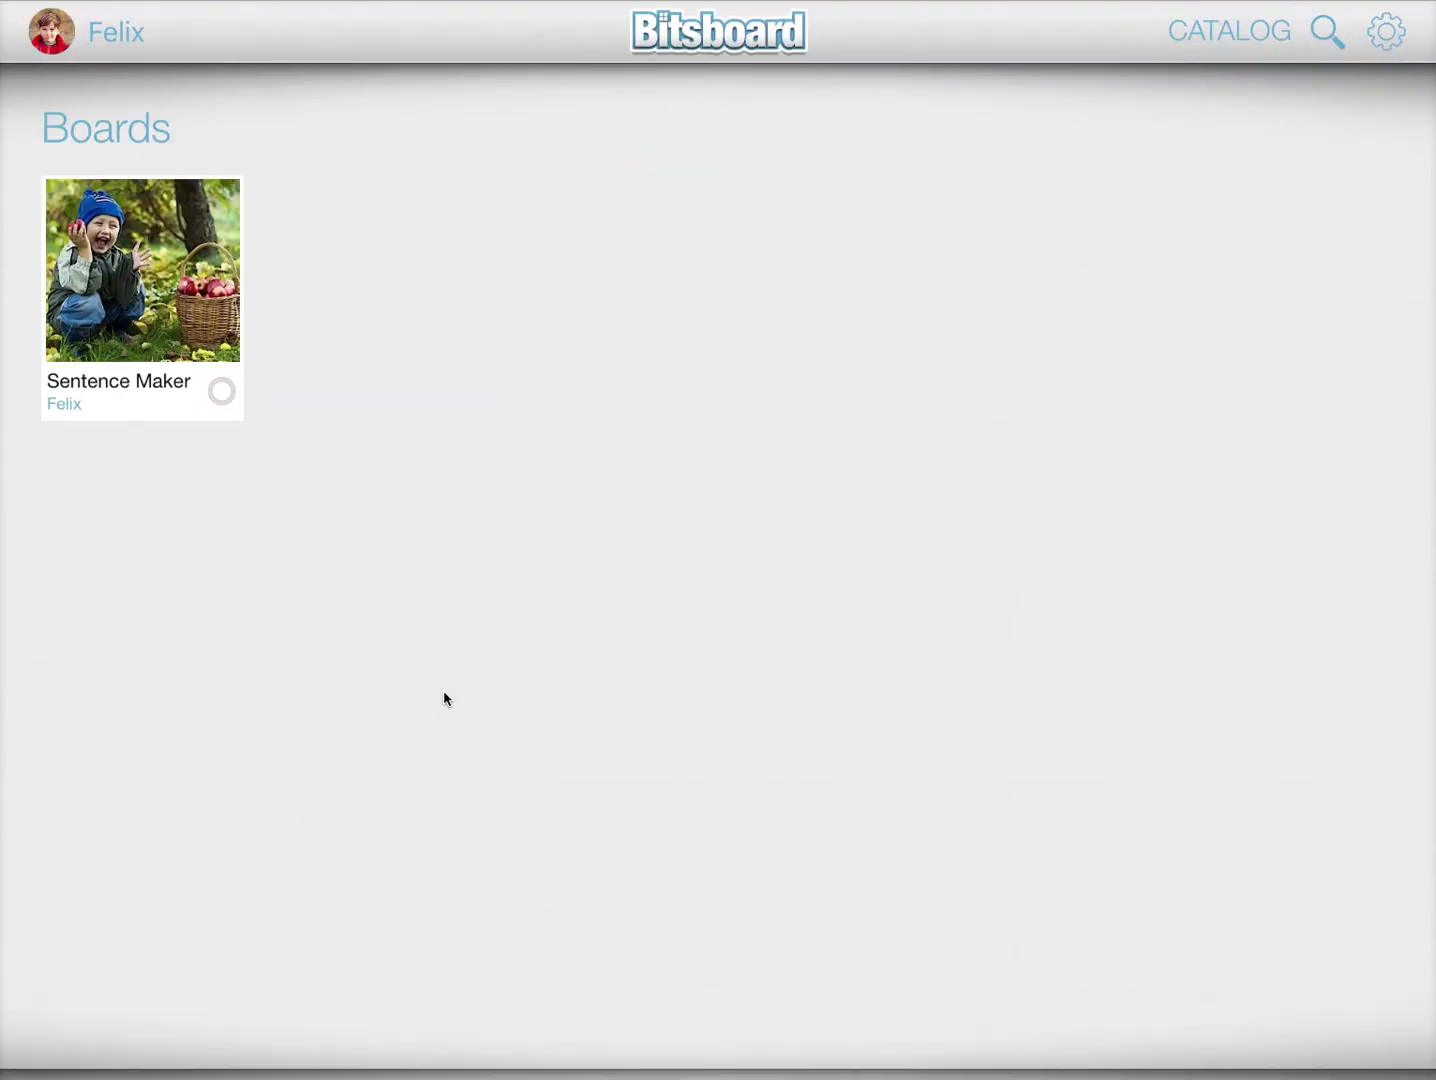
pyautogui.click(196, 320)
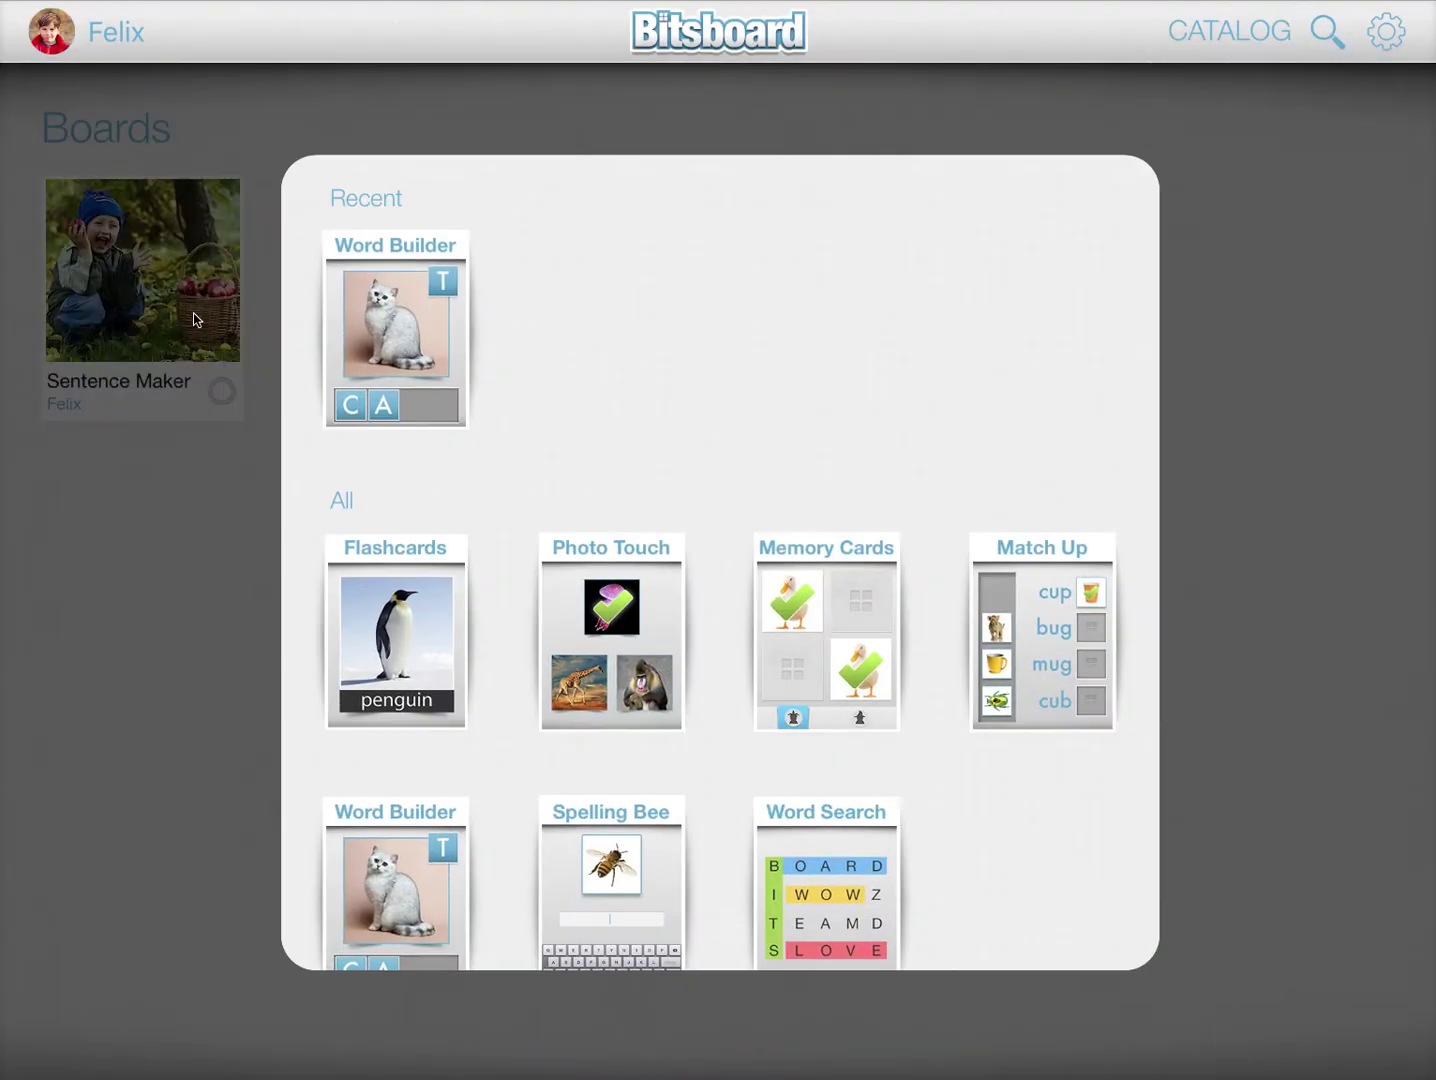
pyautogui.click(566, 654)
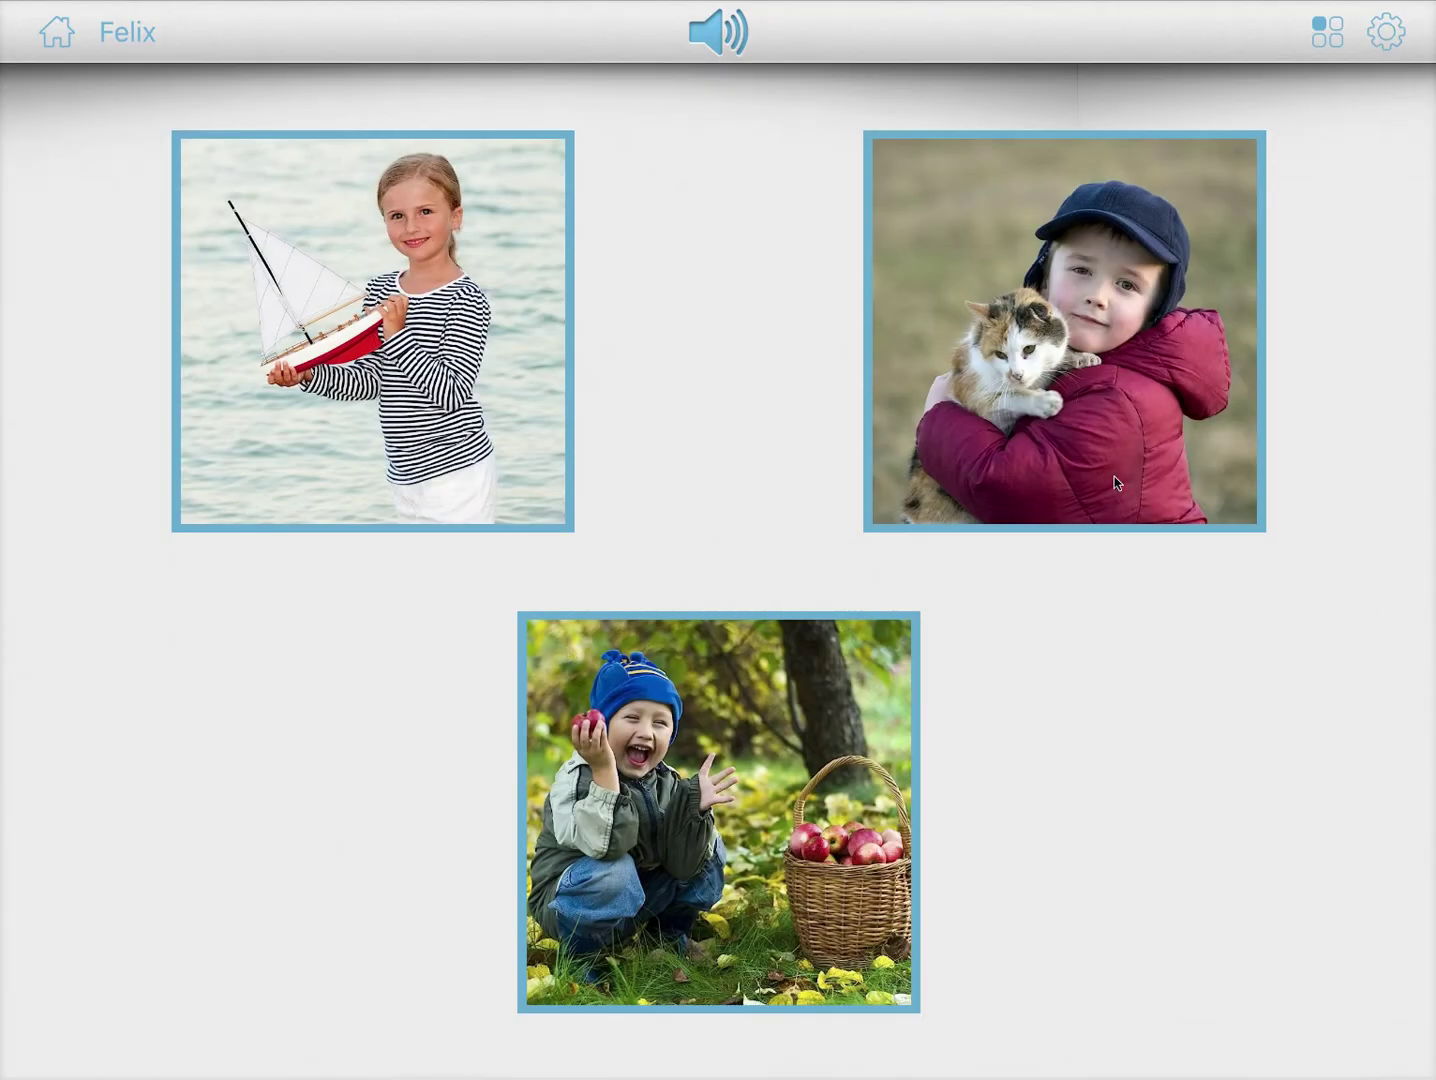
pyautogui.click(1390, 32)
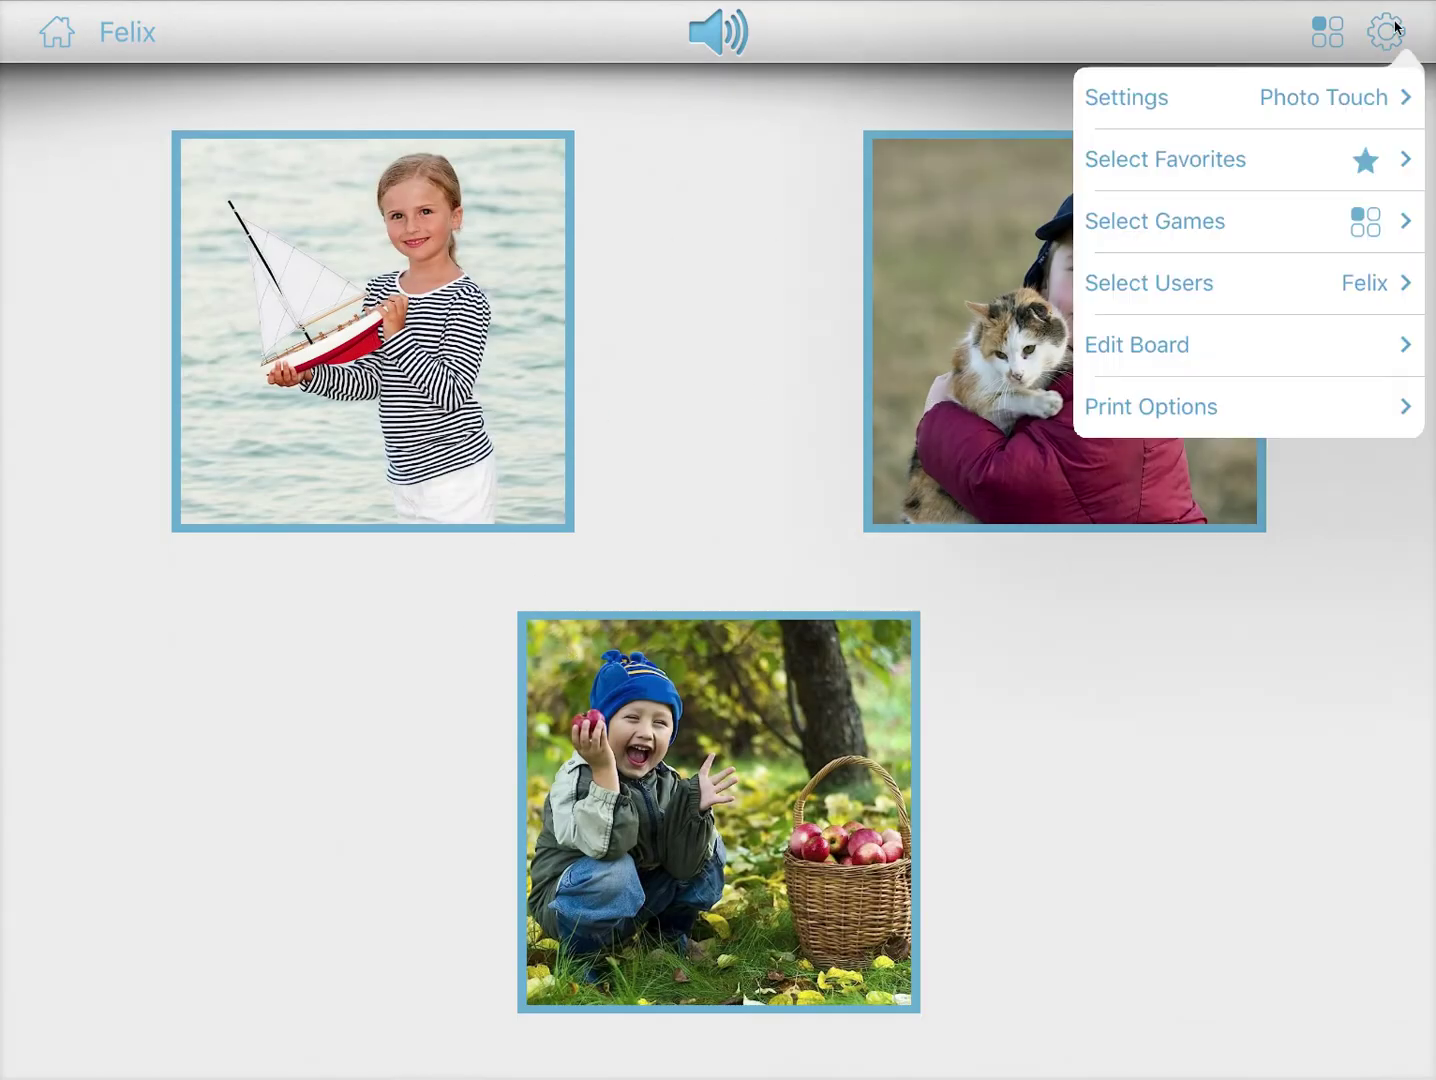
pyautogui.click(1318, 100)
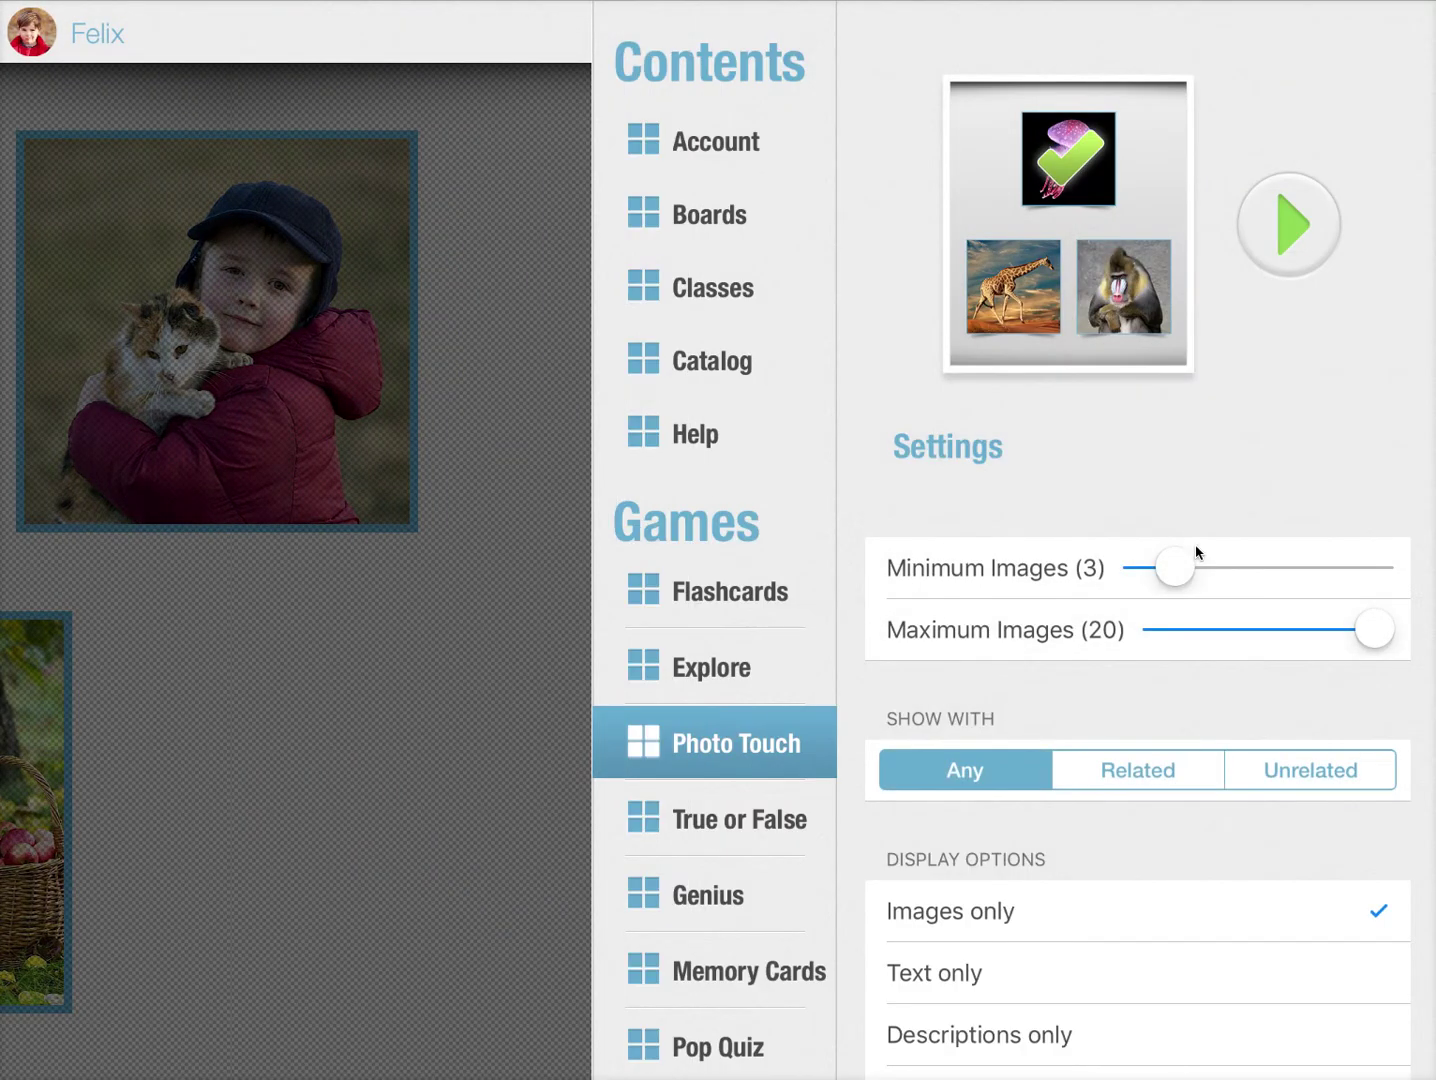
# Step: Raise Minimum Images to 6 for Felix only and return to the account chooser
pyautogui.moveTo(1181, 572); pyautogui.dragTo(1234, 573)
pyautogui.click(1289, 235)
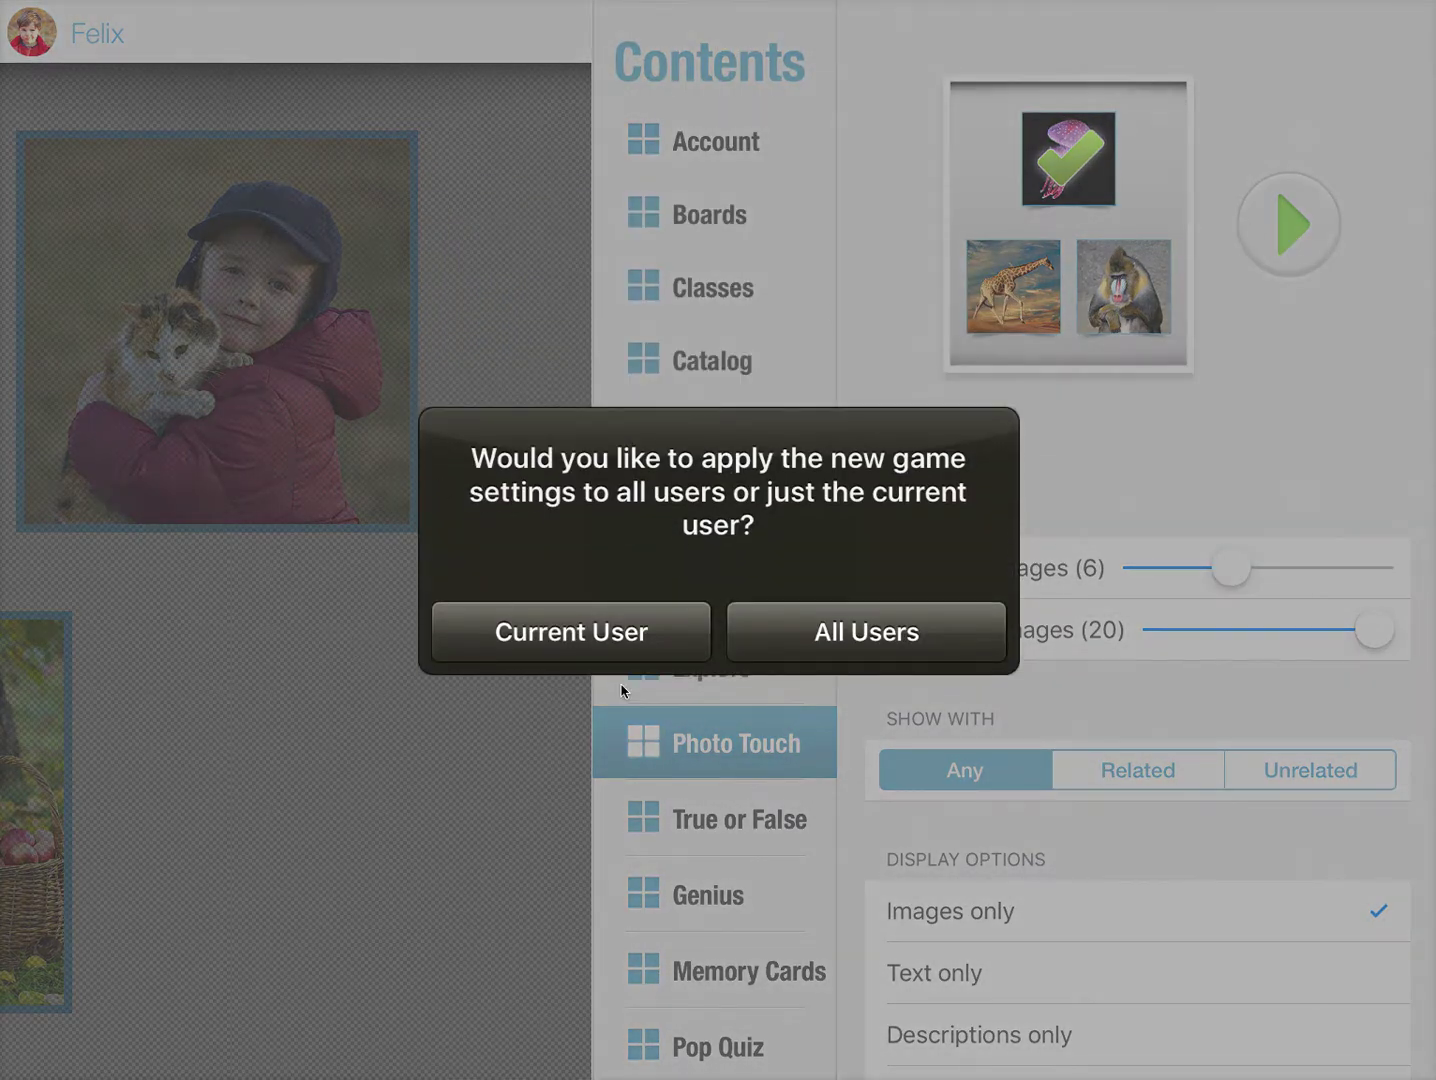
pyautogui.click(557, 640)
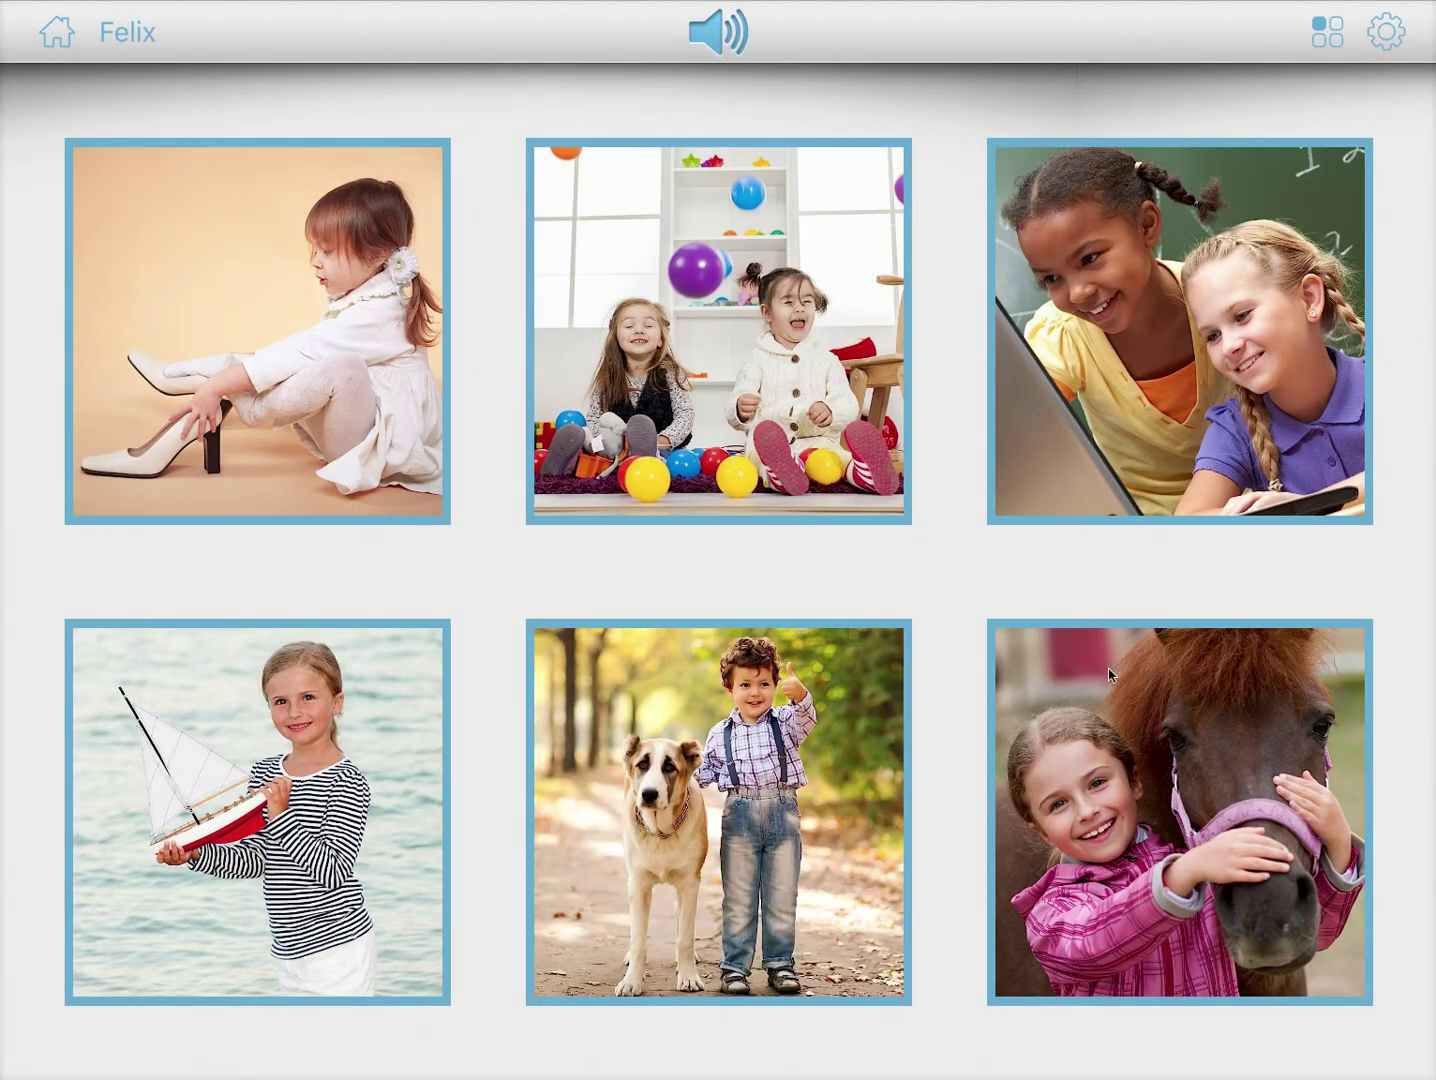
pyautogui.click(58, 38)
pyautogui.click(52, 32)
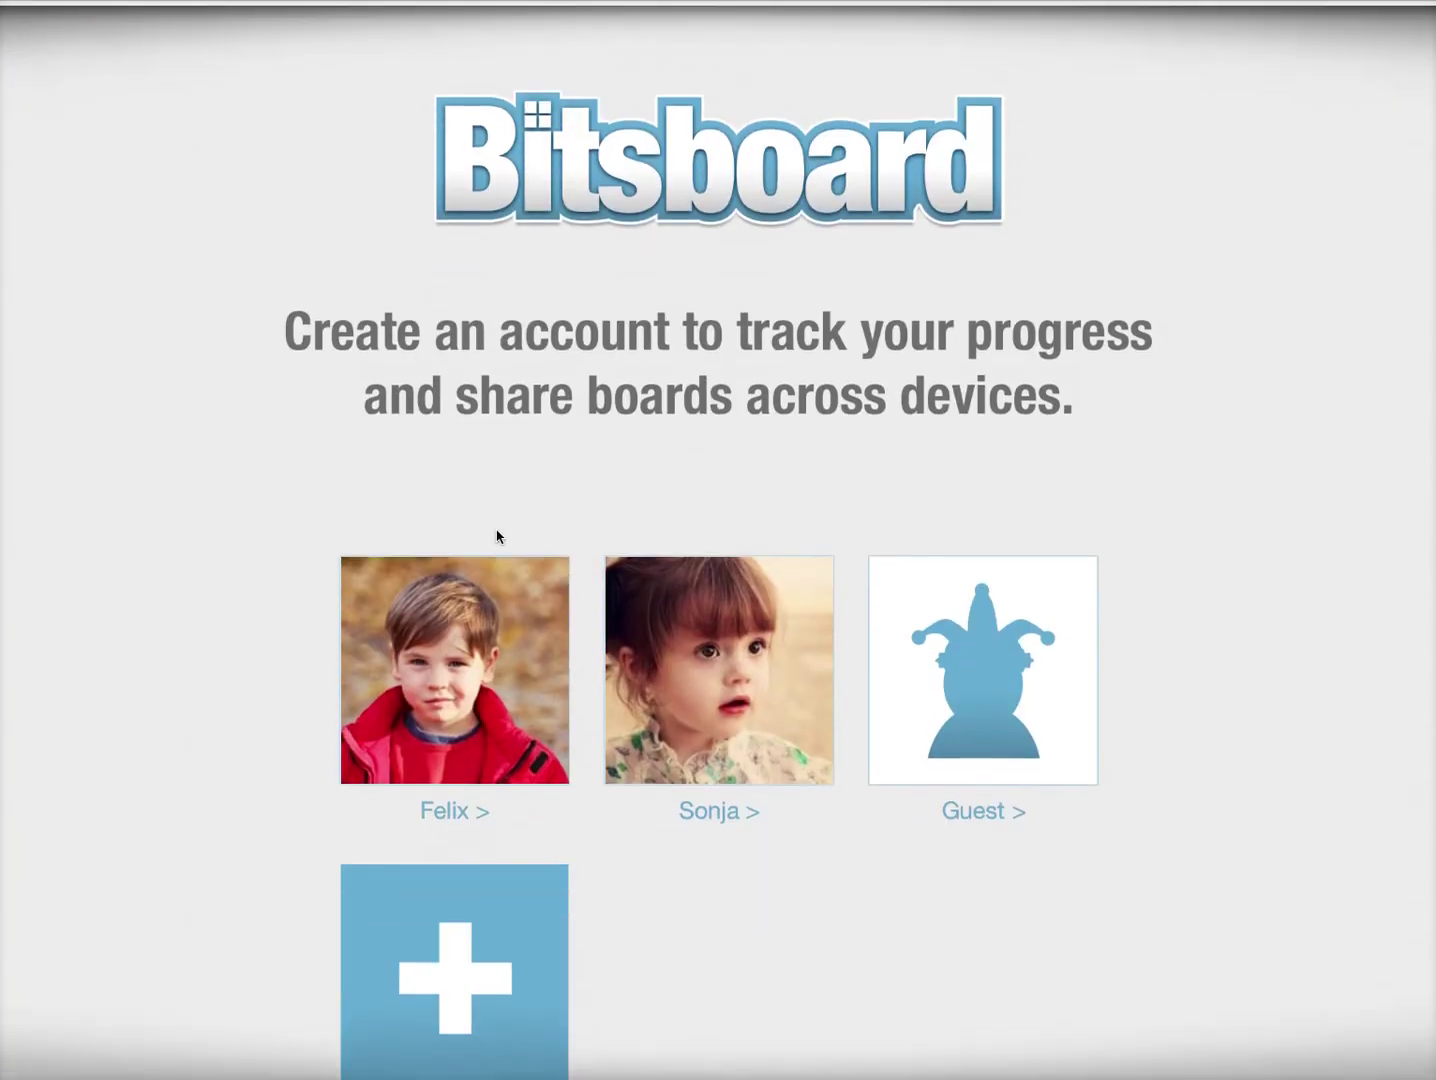
# Step: Switch back to Sonja and start Photo Touch on her Action Words board
pyautogui.click(670, 596)
pyautogui.click(188, 303)
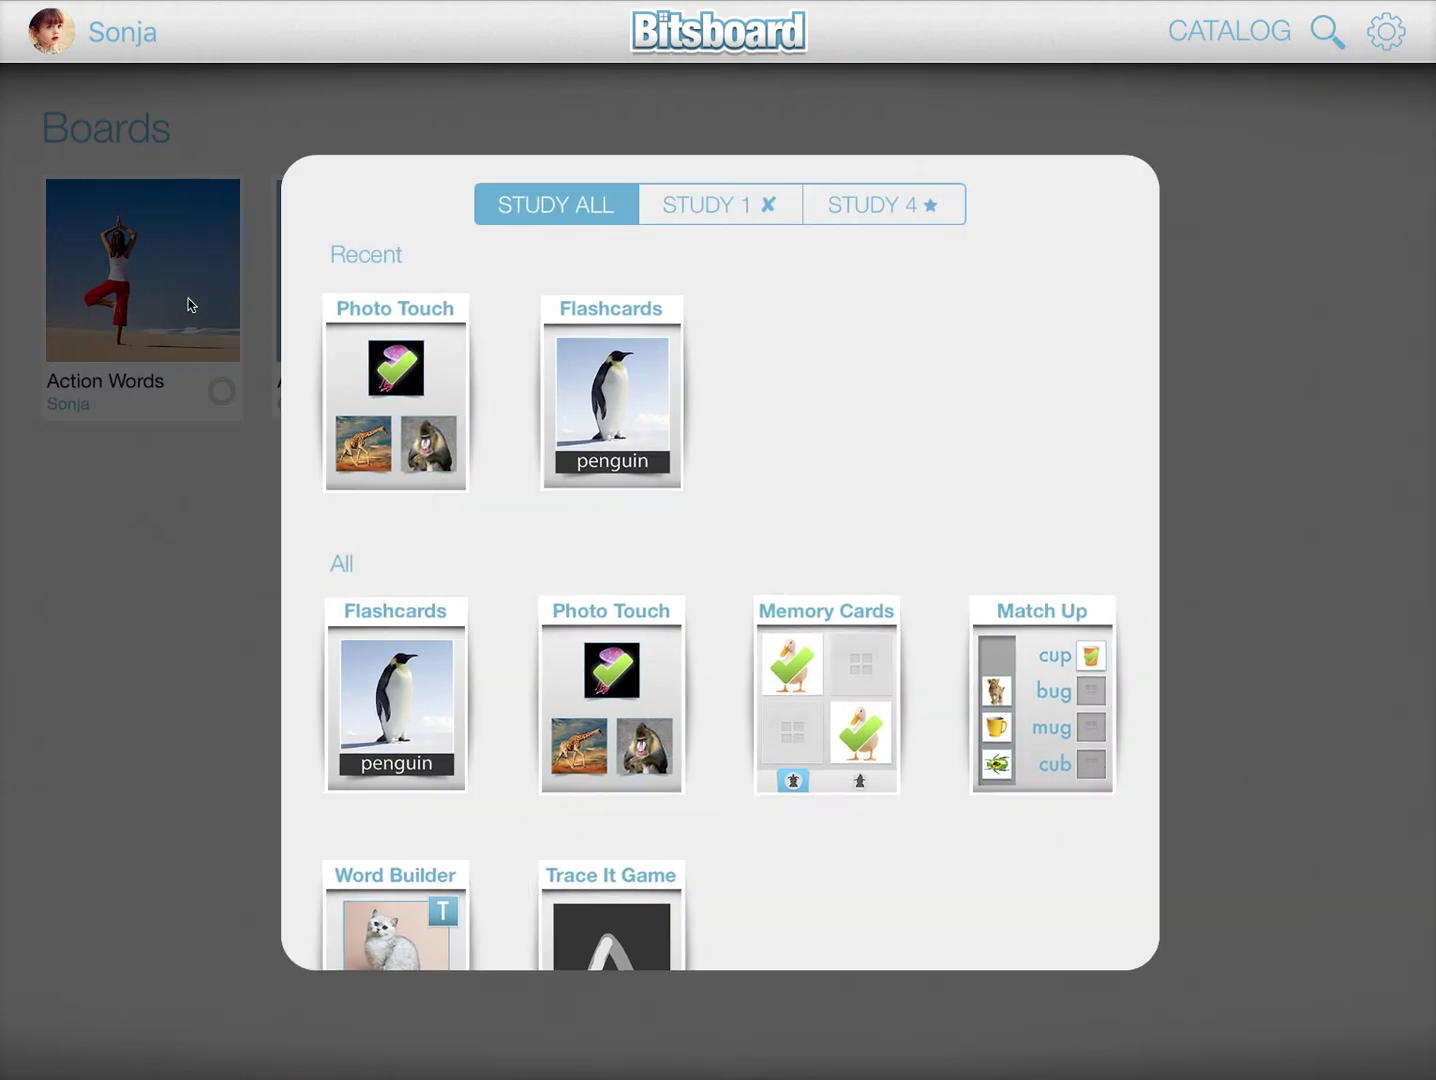
pyautogui.click(442, 393)
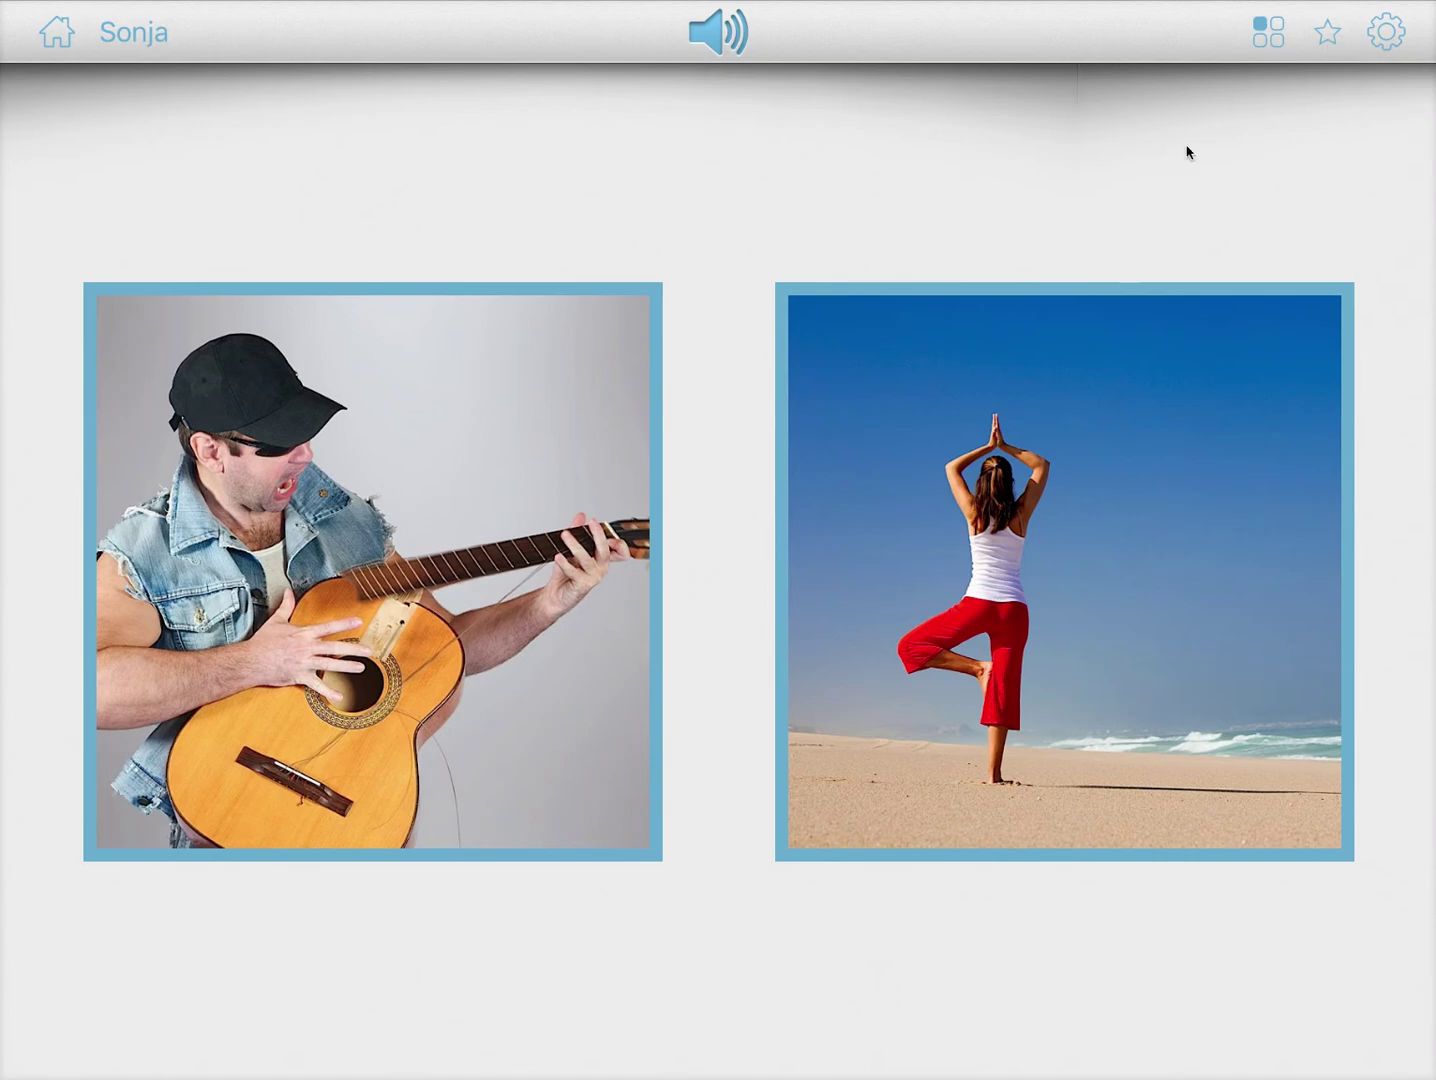
# Step: Set the game to study only favourite words and open the favourites list
pyautogui.click(1327, 41)
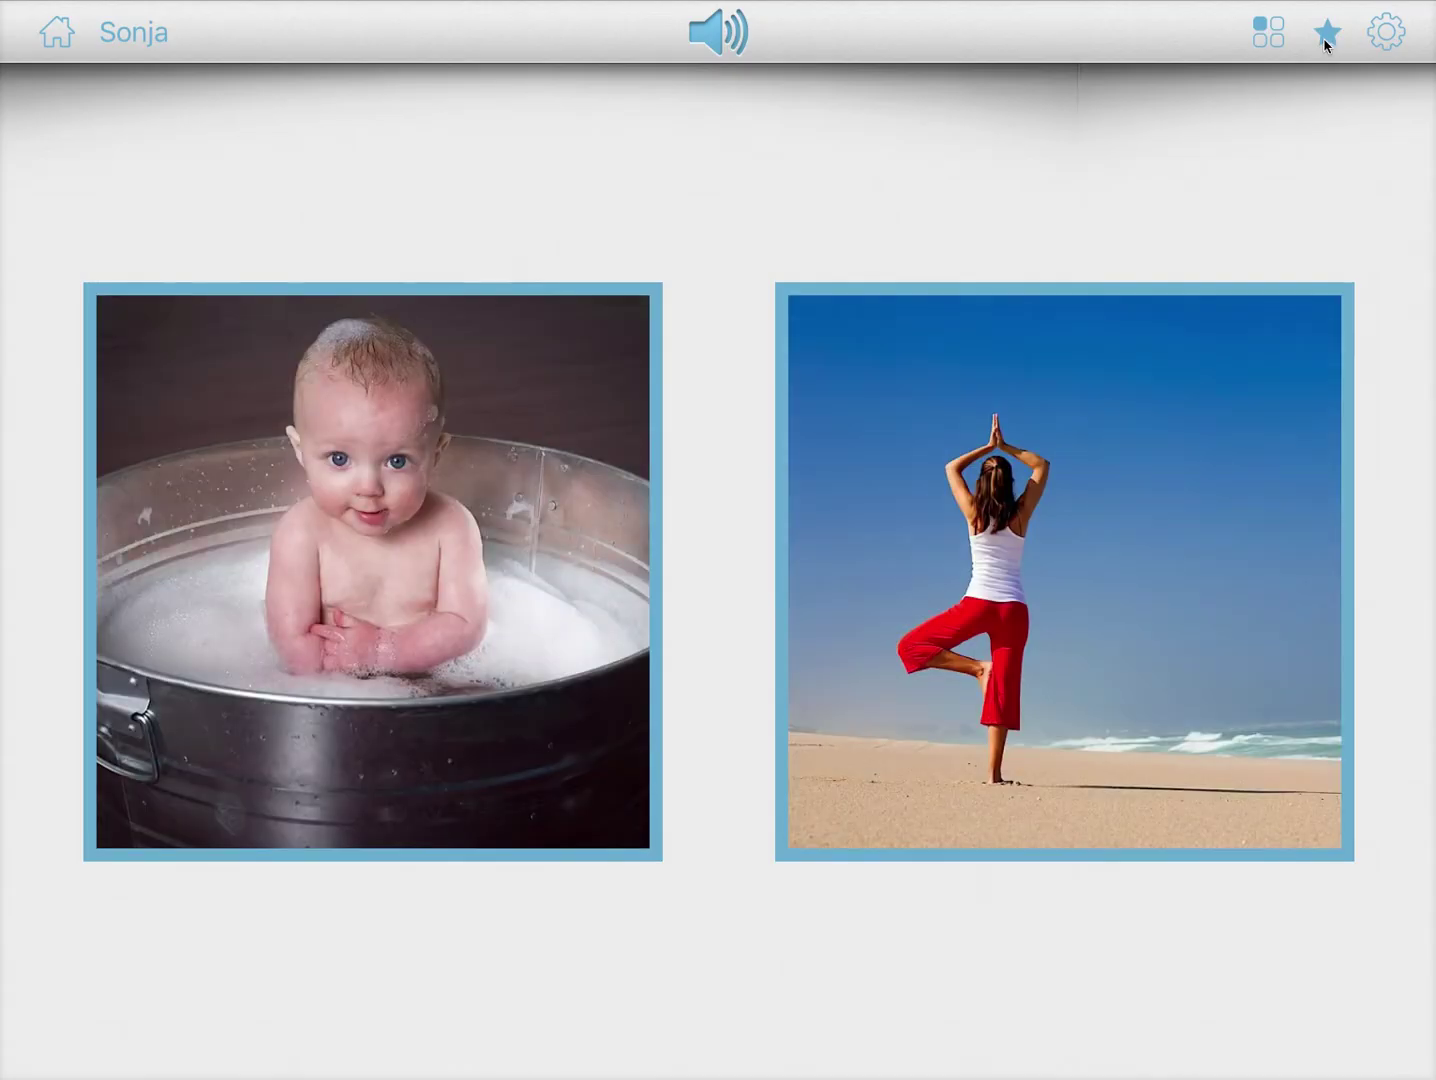
pyautogui.click(1386, 36)
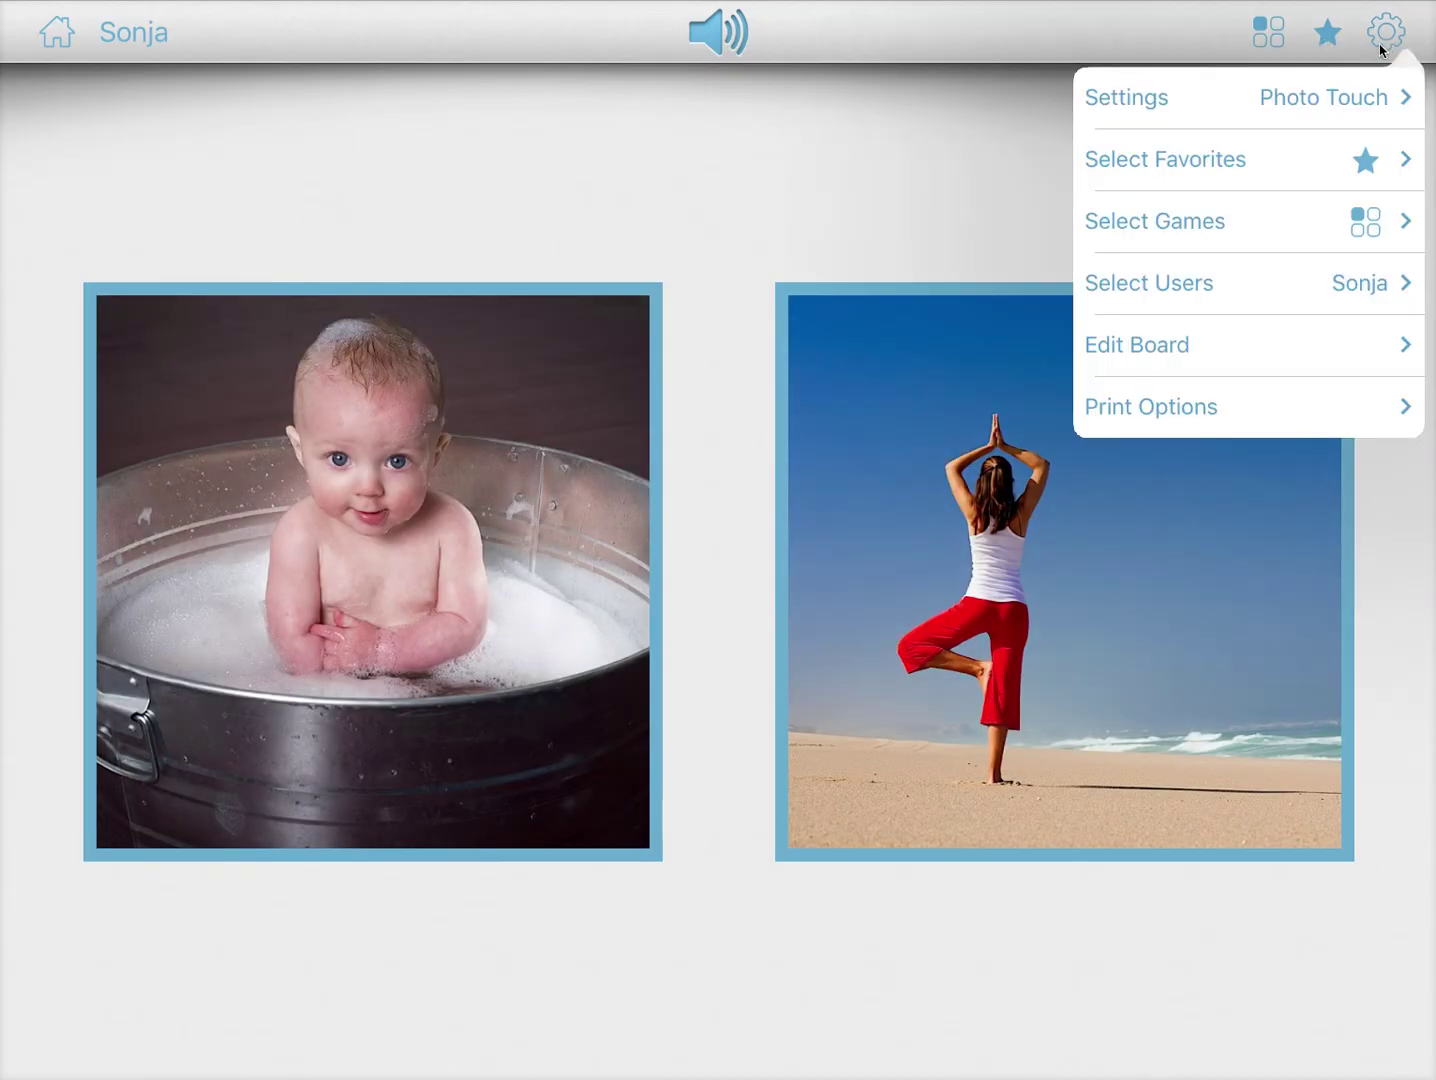
pyautogui.click(1238, 162)
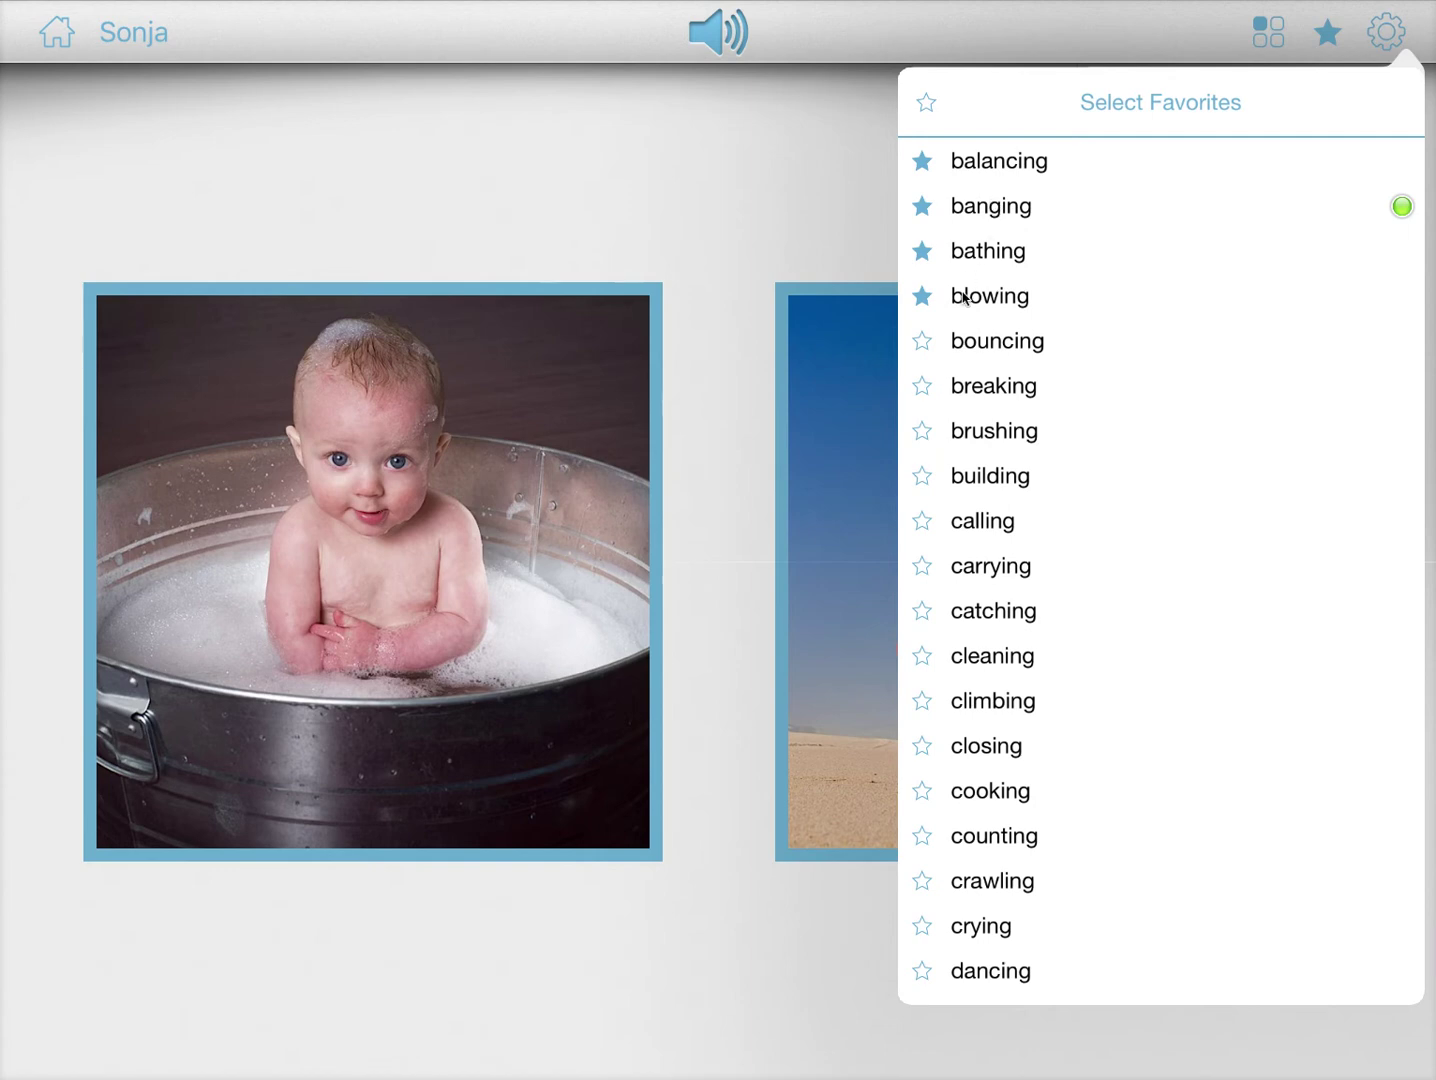
# Step: Star bouncing, breaking, brushing and building, save them for Sonja only, and return to the boards page
pyautogui.click(923, 341)
pyautogui.click(922, 386)
pyautogui.click(922, 431)
pyautogui.click(922, 476)
pyautogui.click(741, 244)
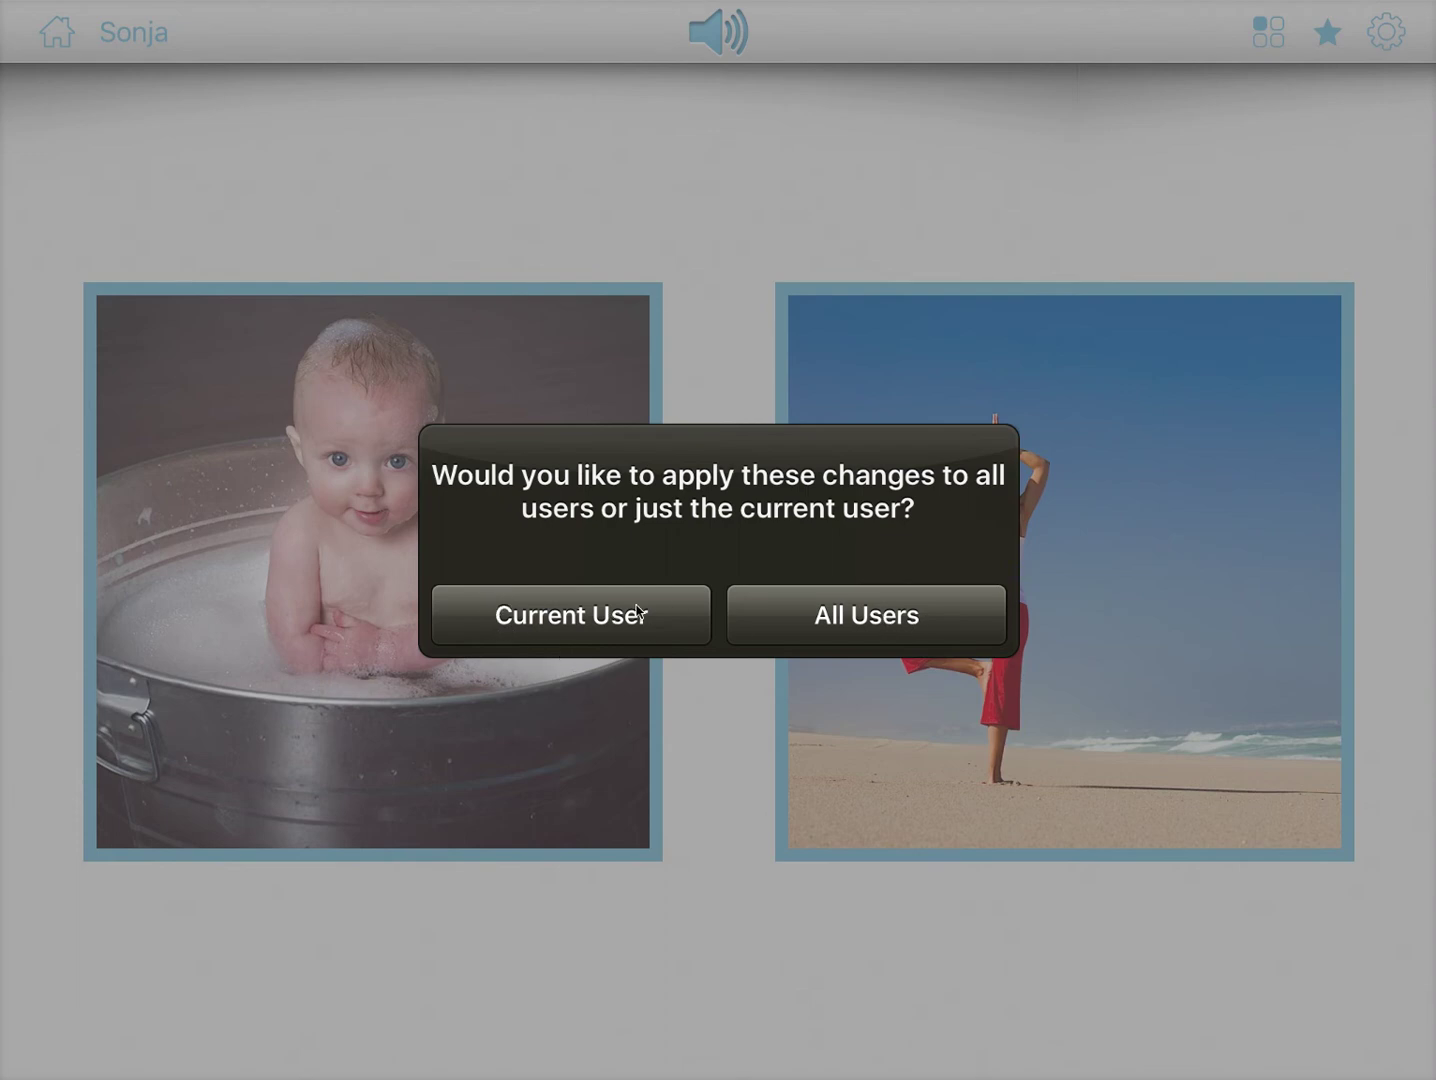
pyautogui.click(534, 626)
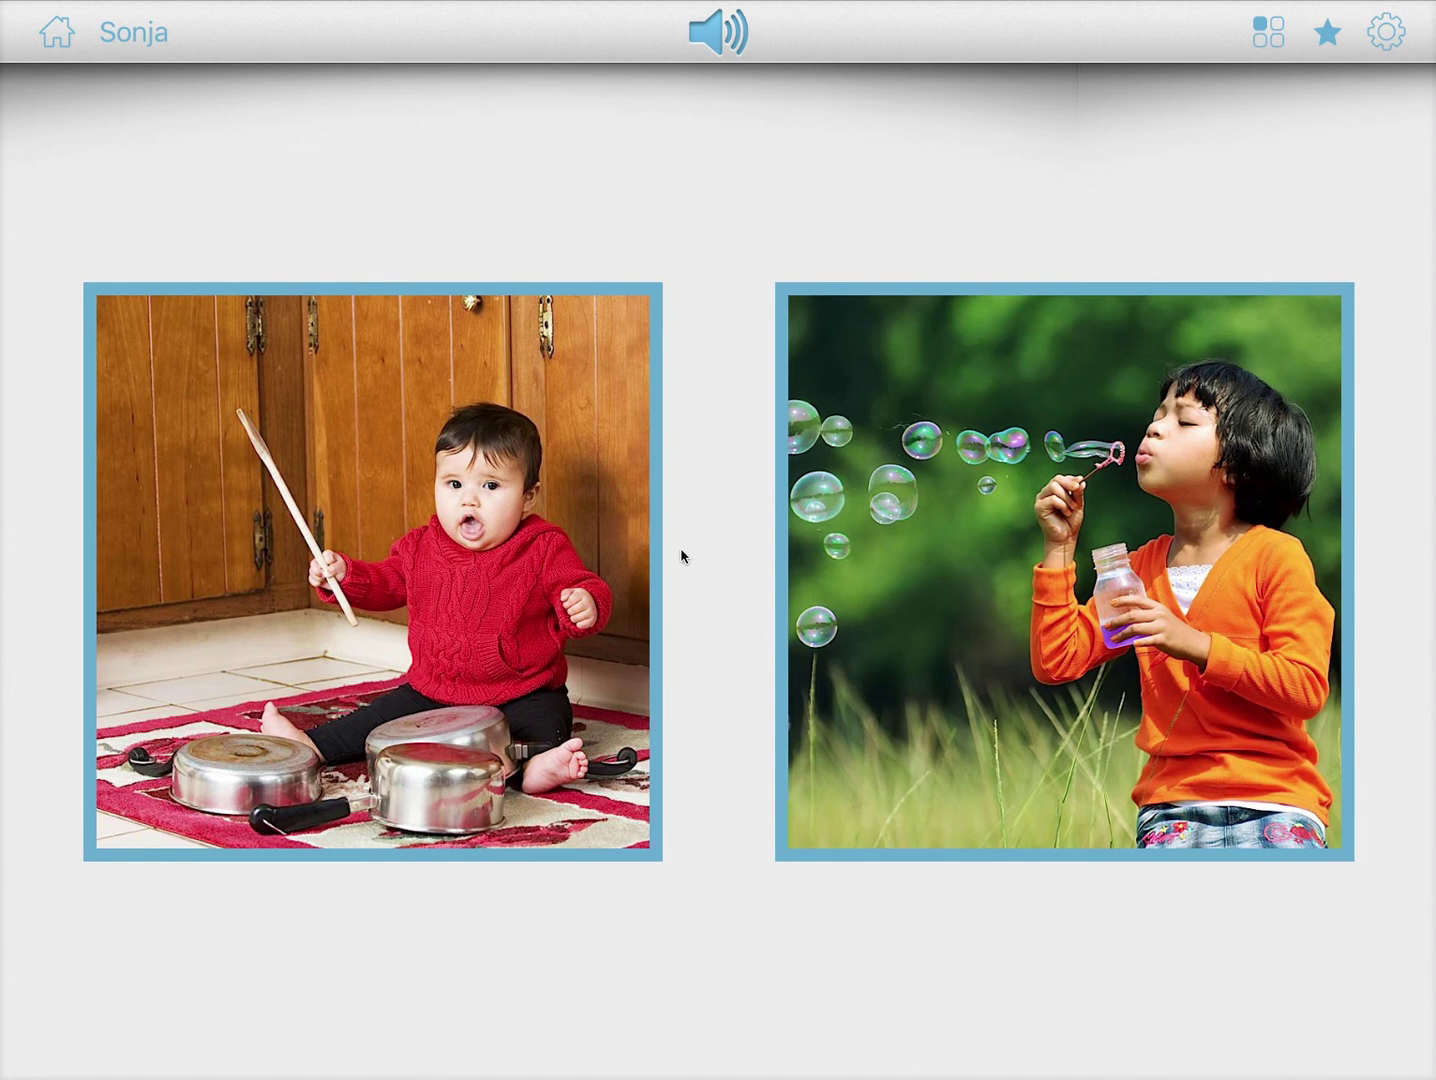
pyautogui.click(64, 39)
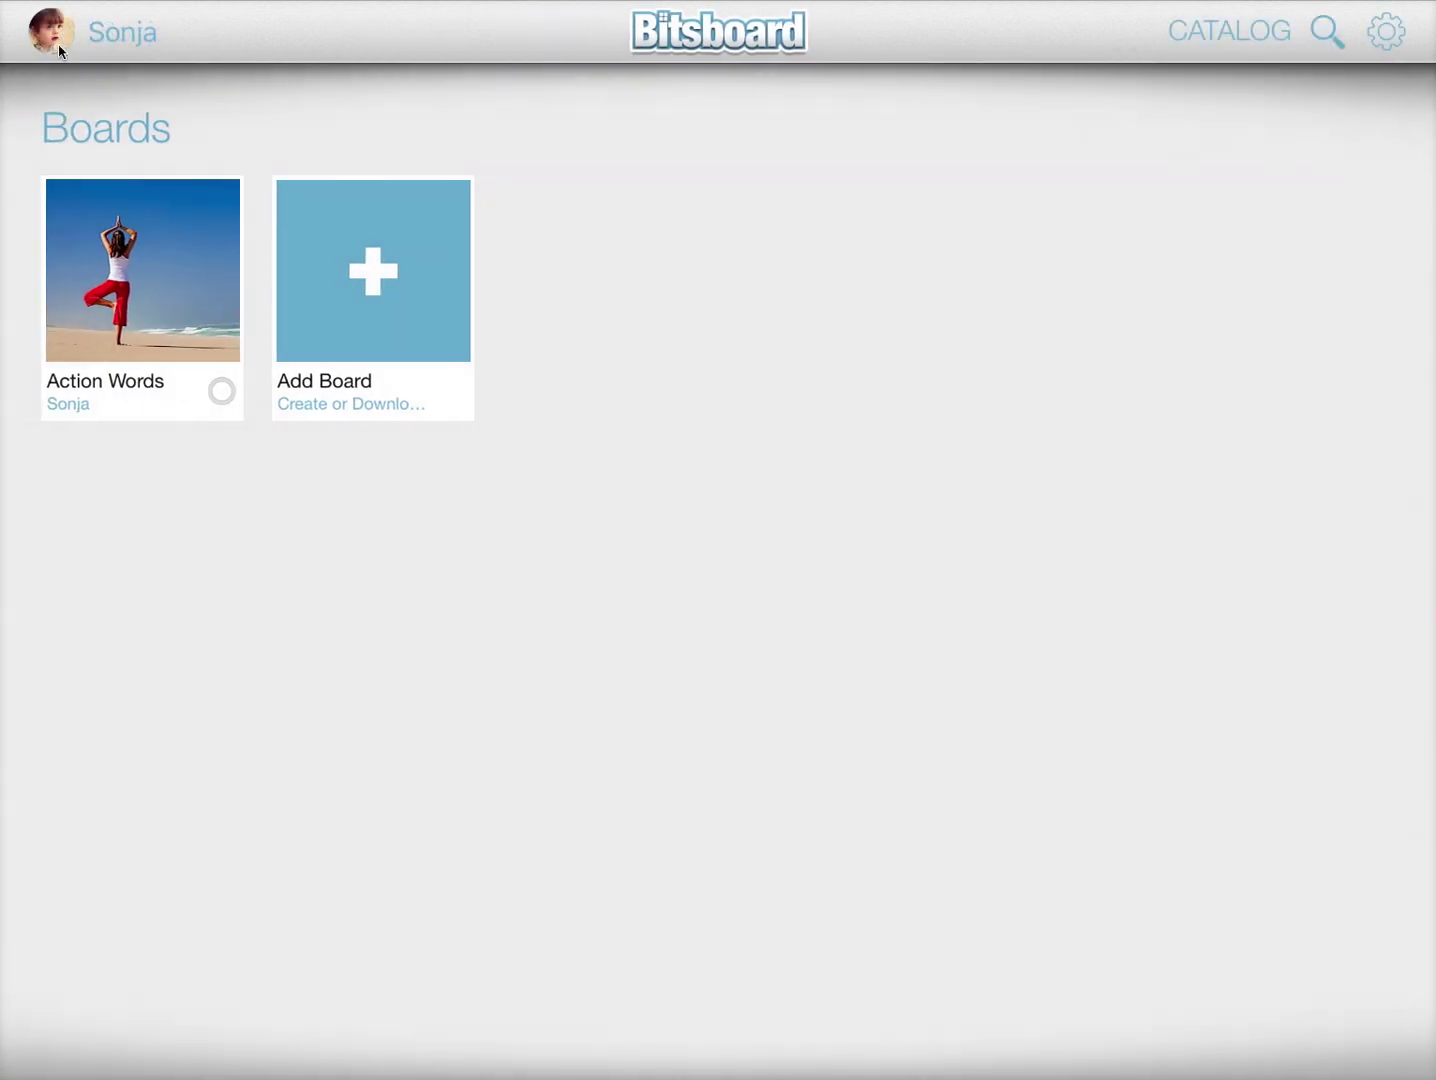
# Step: Turn on the Action Words board in Felix's board selection
pyautogui.click(57, 48)
pyautogui.click(462, 810)
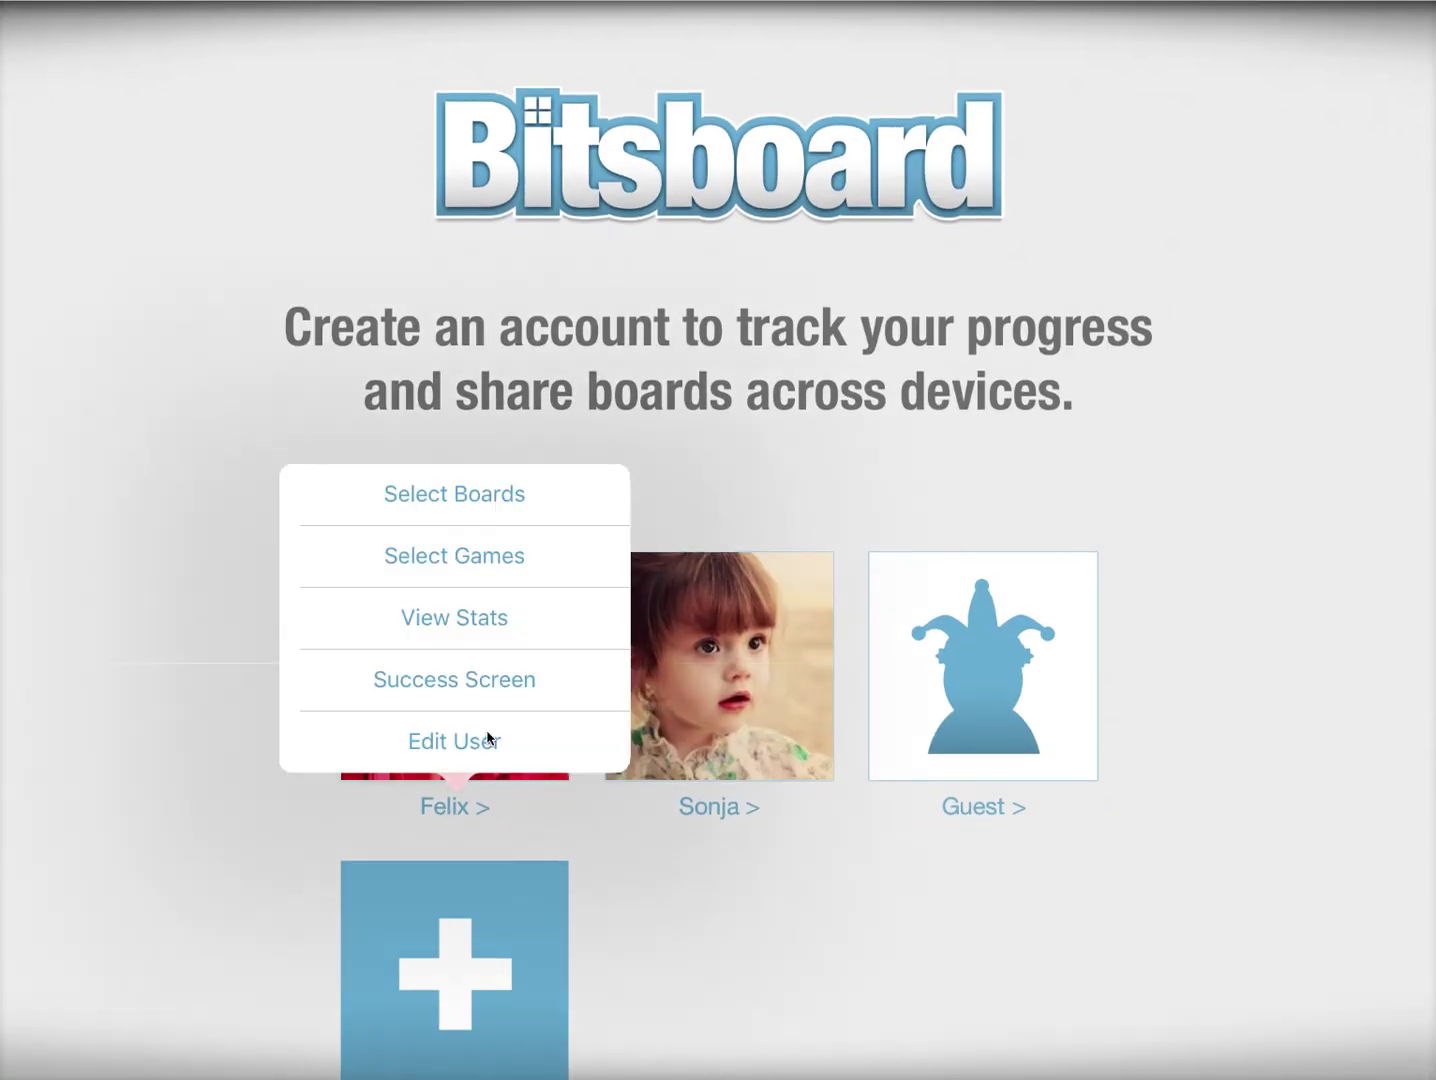
pyautogui.click(433, 510)
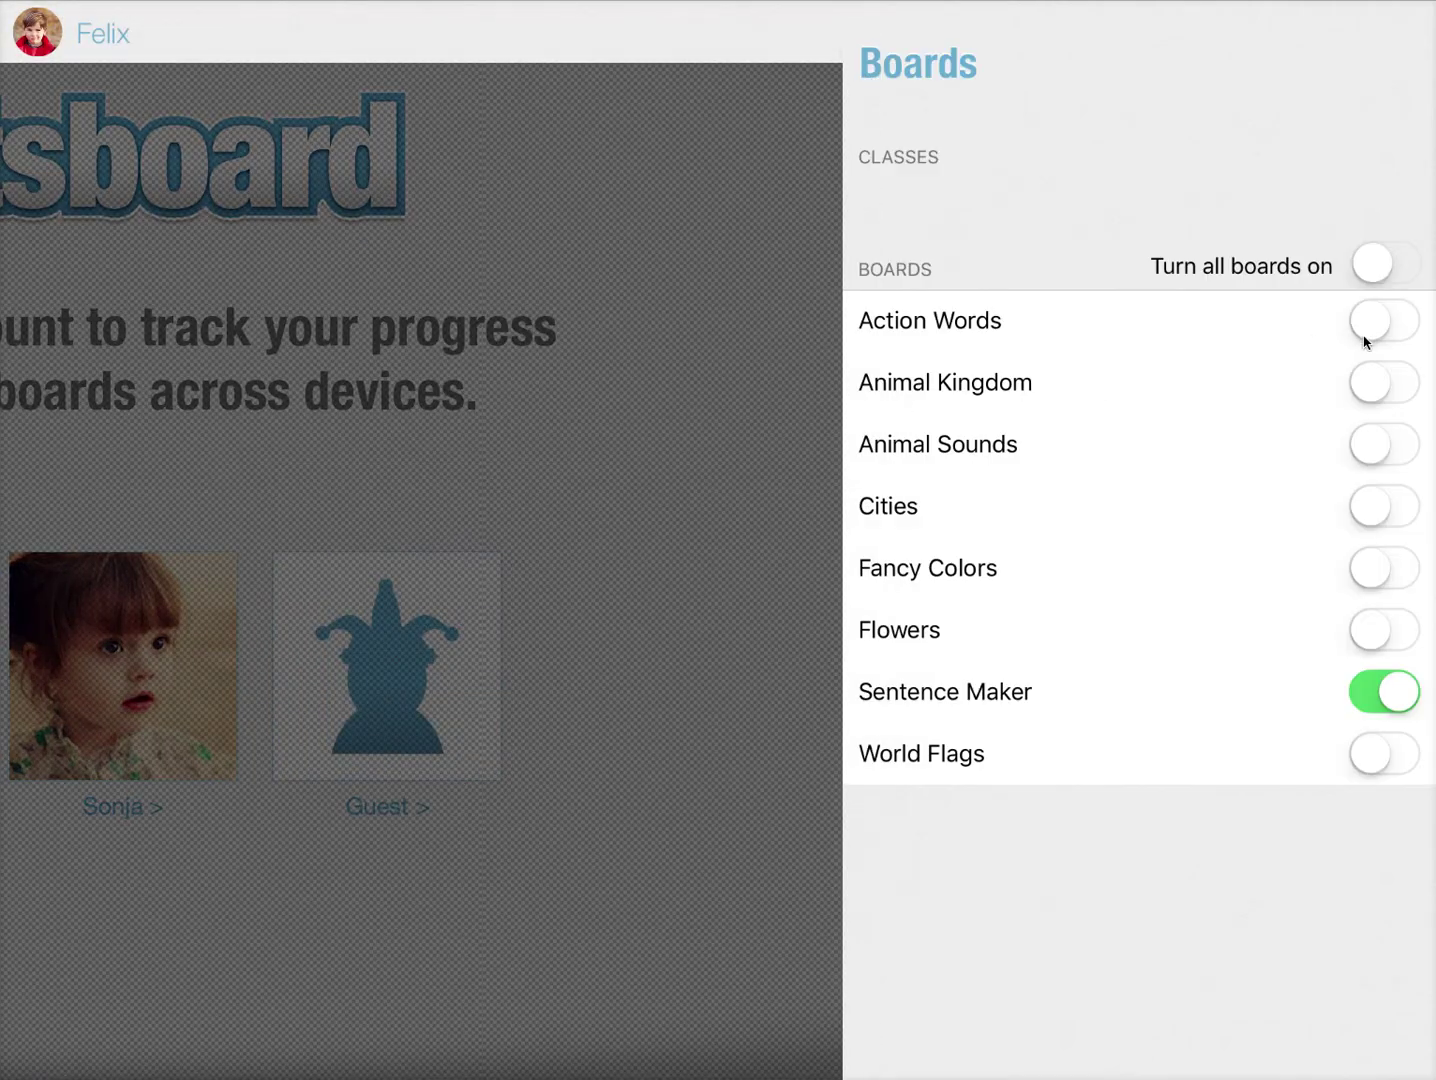
pyautogui.click(1368, 322)
pyautogui.click(437, 478)
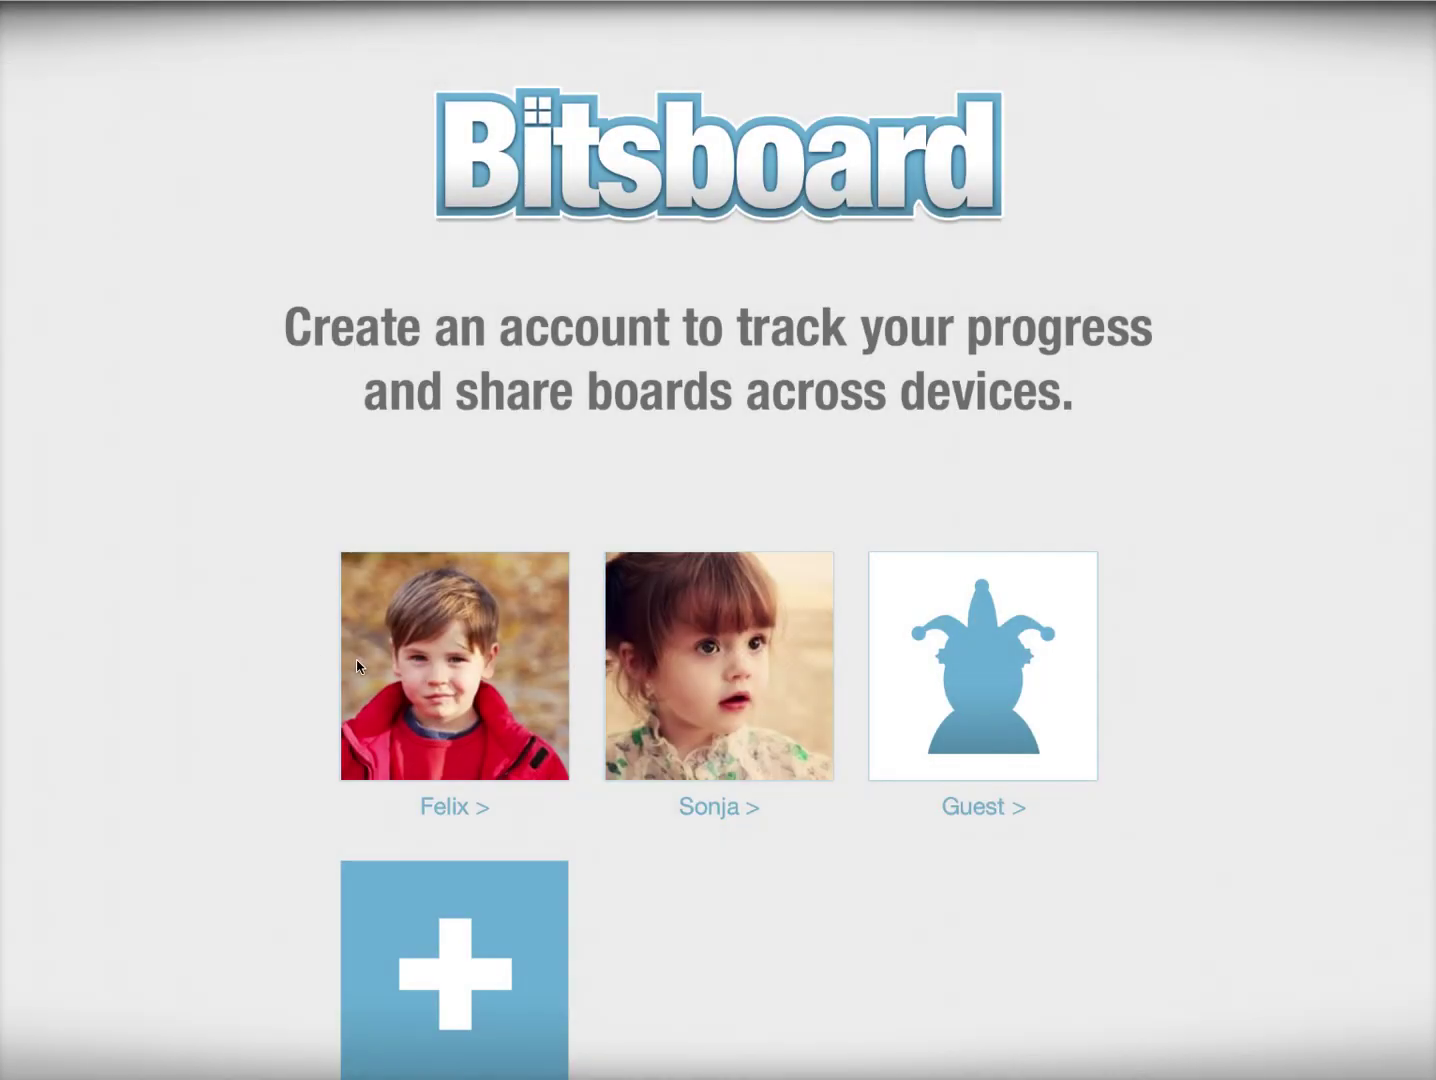
# Step: Switch to Felix and start Photo Touch on his Action Words board
pyautogui.click(482, 667)
pyautogui.click(112, 288)
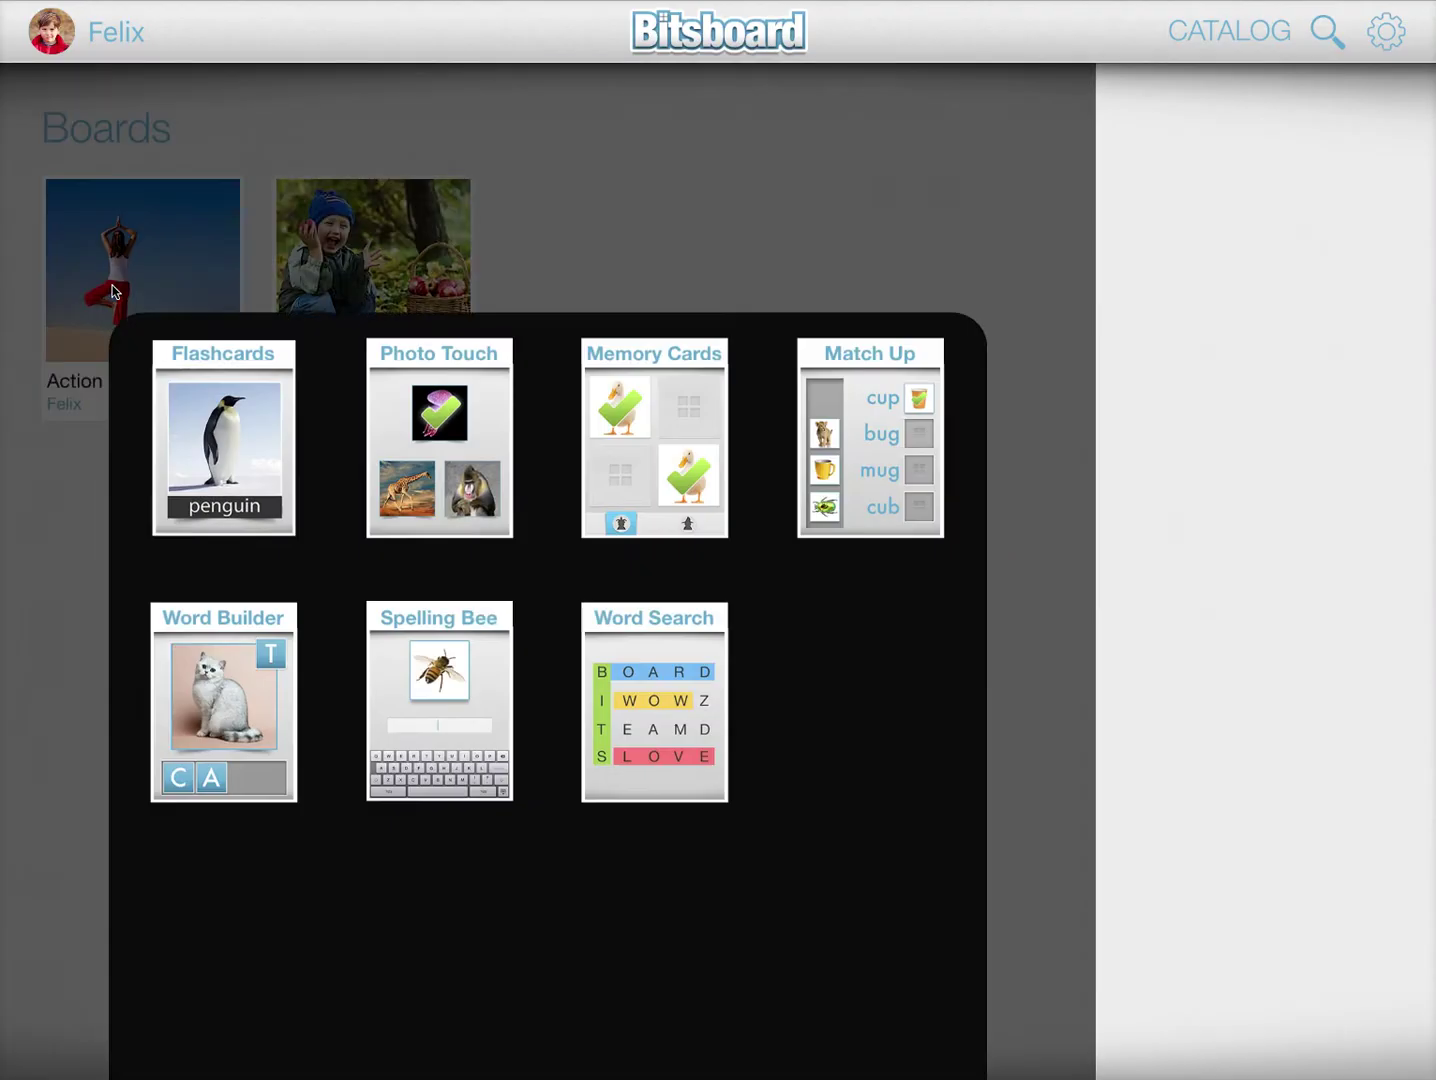
pyautogui.click(576, 300)
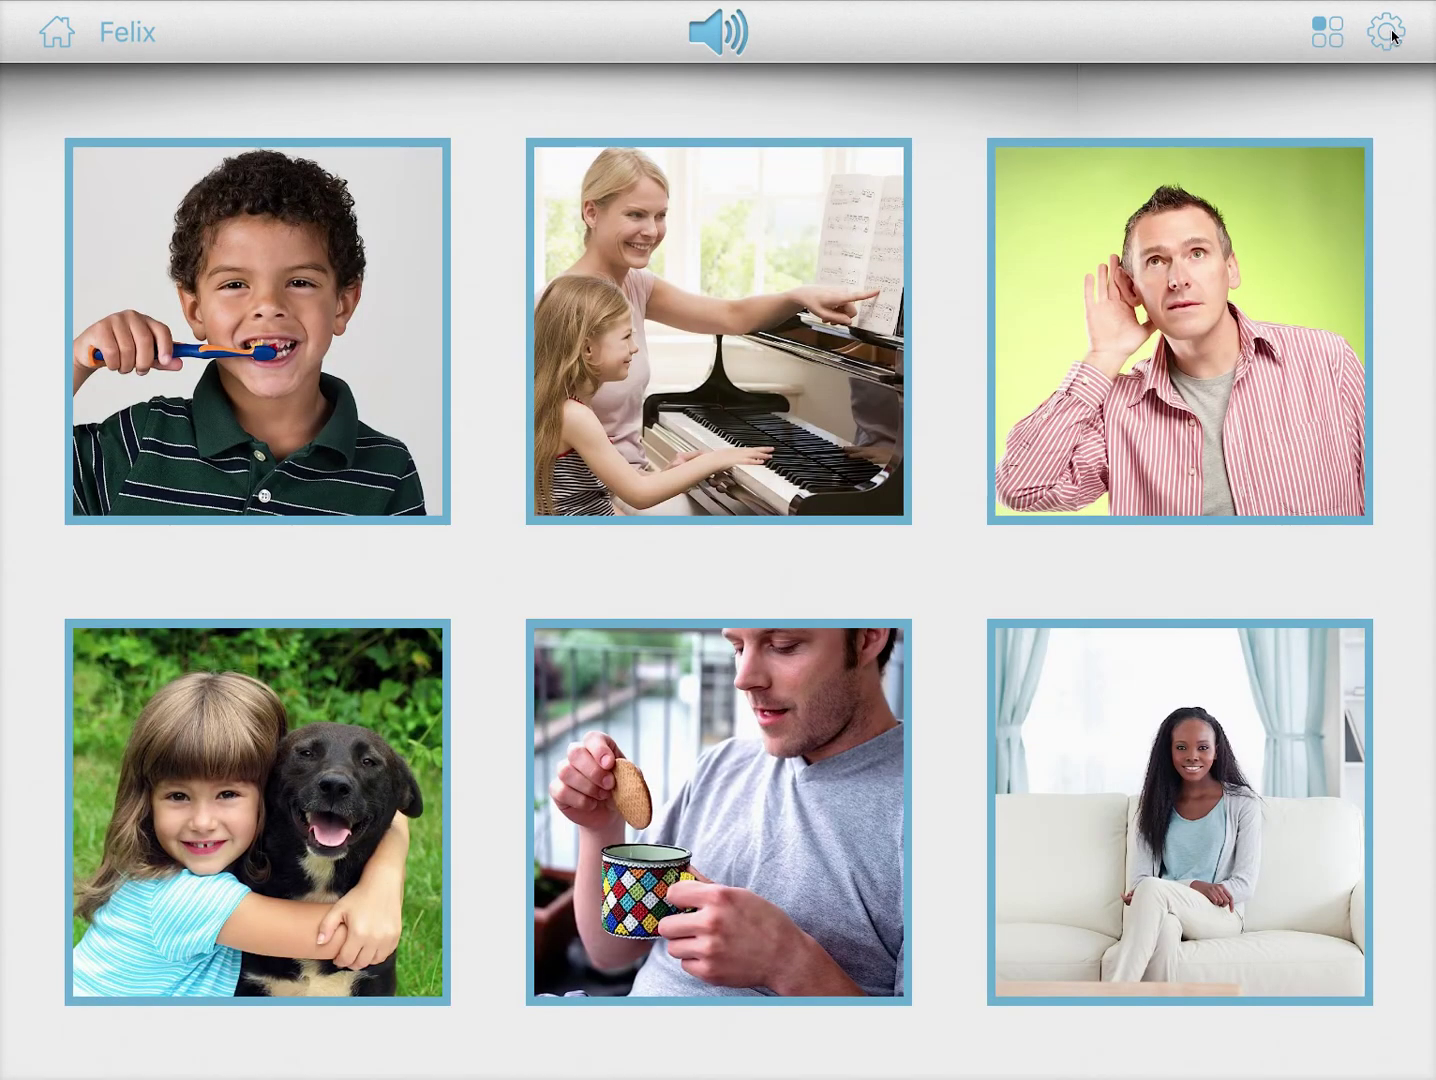
# Step: Star the ten words from calling to crying in Felix's favourites list
pyautogui.click(1393, 36)
pyautogui.click(1312, 160)
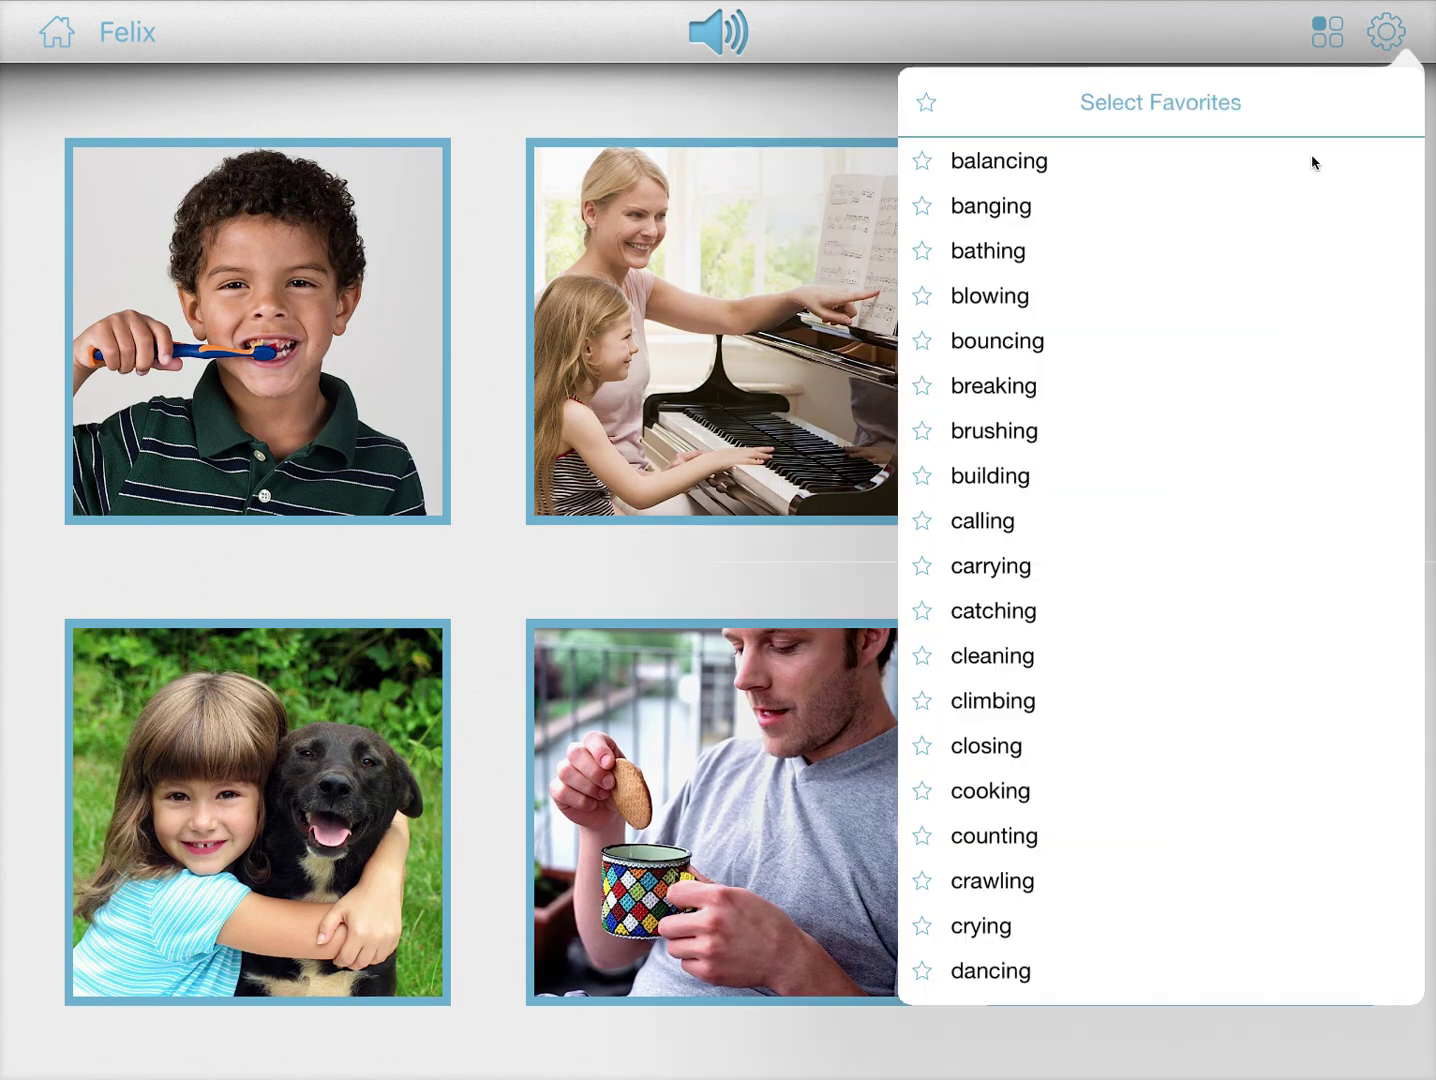
pyautogui.click(923, 524)
pyautogui.click(922, 567)
pyautogui.click(922, 610)
pyautogui.click(923, 656)
pyautogui.click(922, 700)
pyautogui.click(923, 745)
pyautogui.click(922, 790)
pyautogui.click(923, 834)
pyautogui.click(922, 880)
pyautogui.click(922, 927)
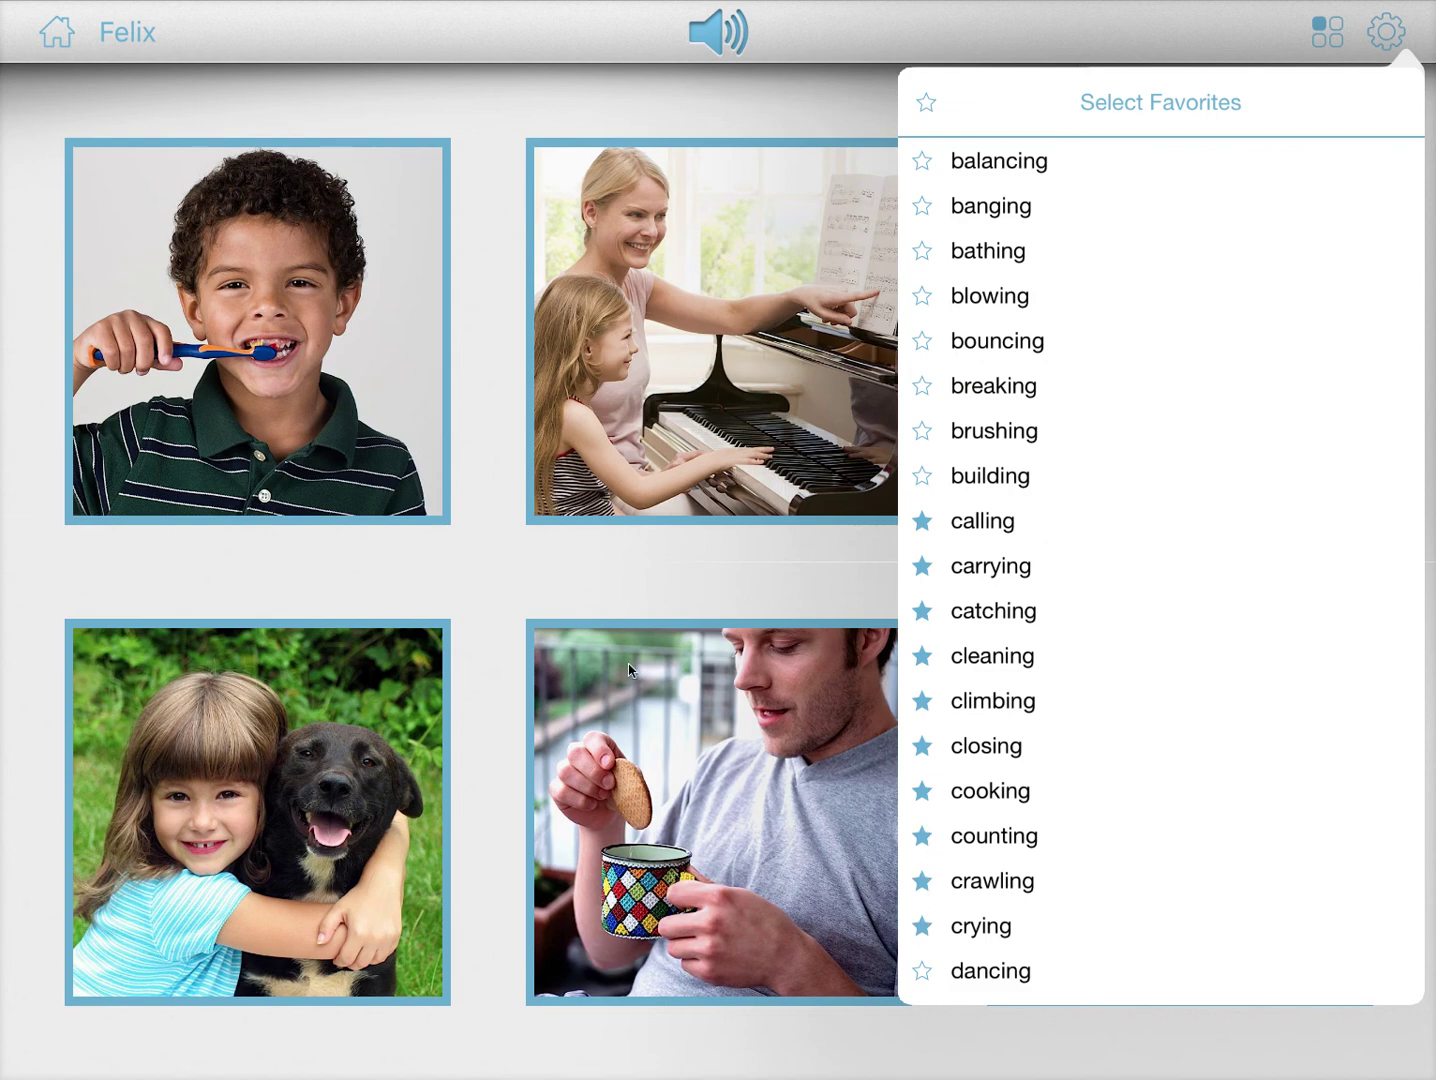
# Step: Save the favourites for Felix only and reopen the Action Words game chooser
pyautogui.click(493, 450)
pyautogui.click(493, 453)
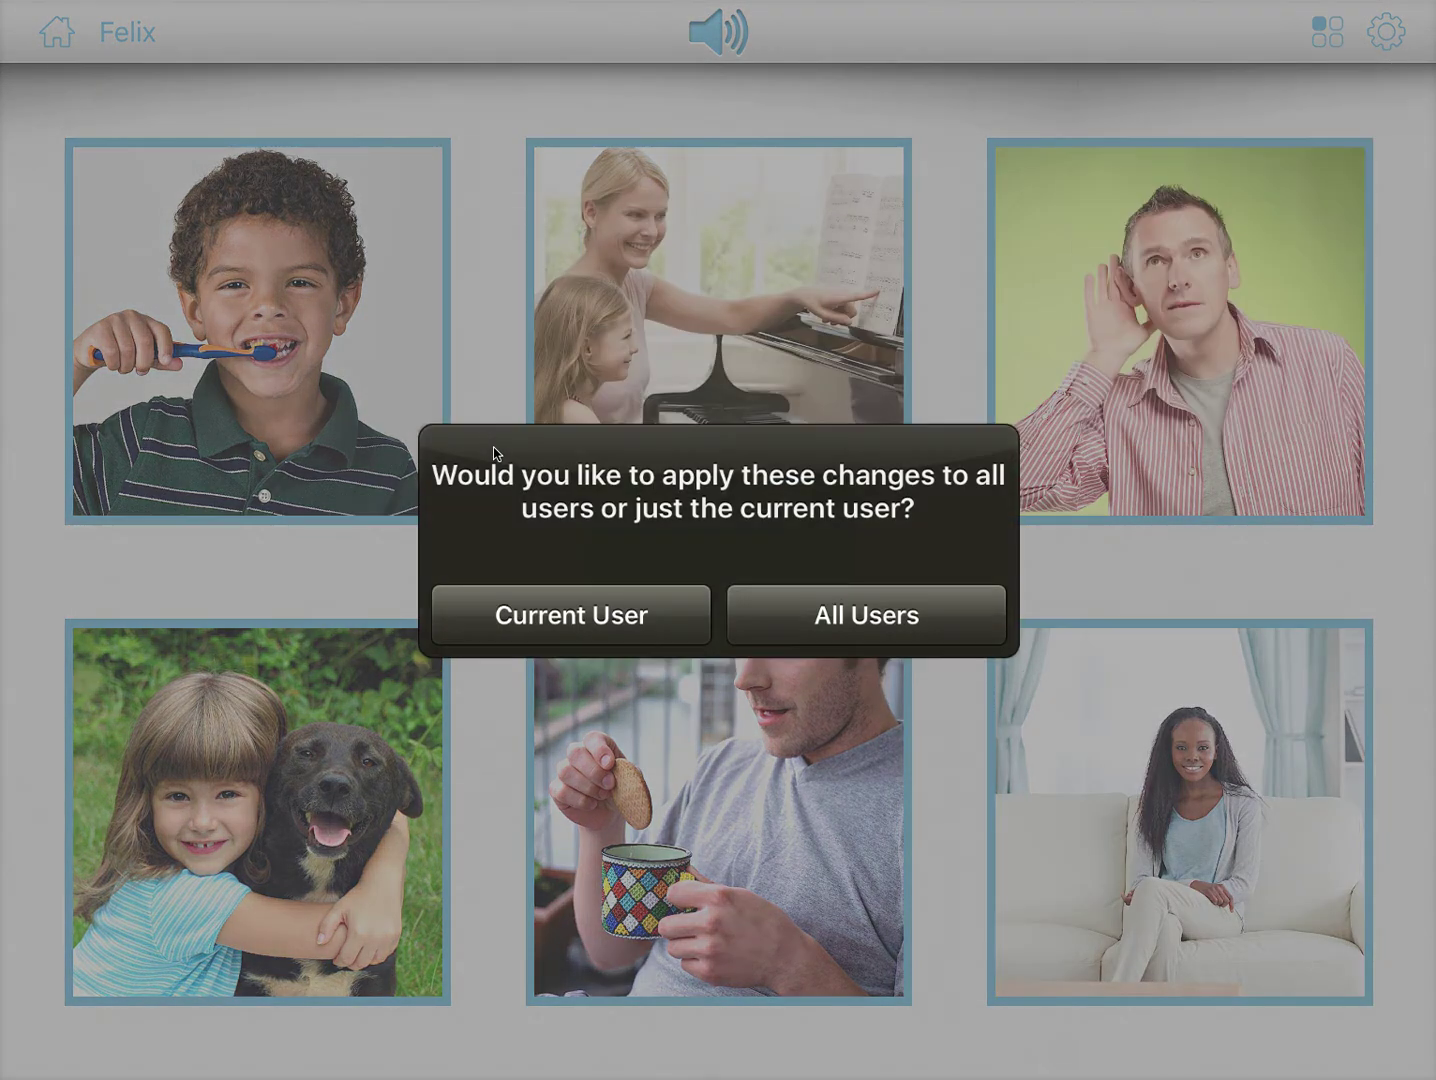
pyautogui.click(603, 621)
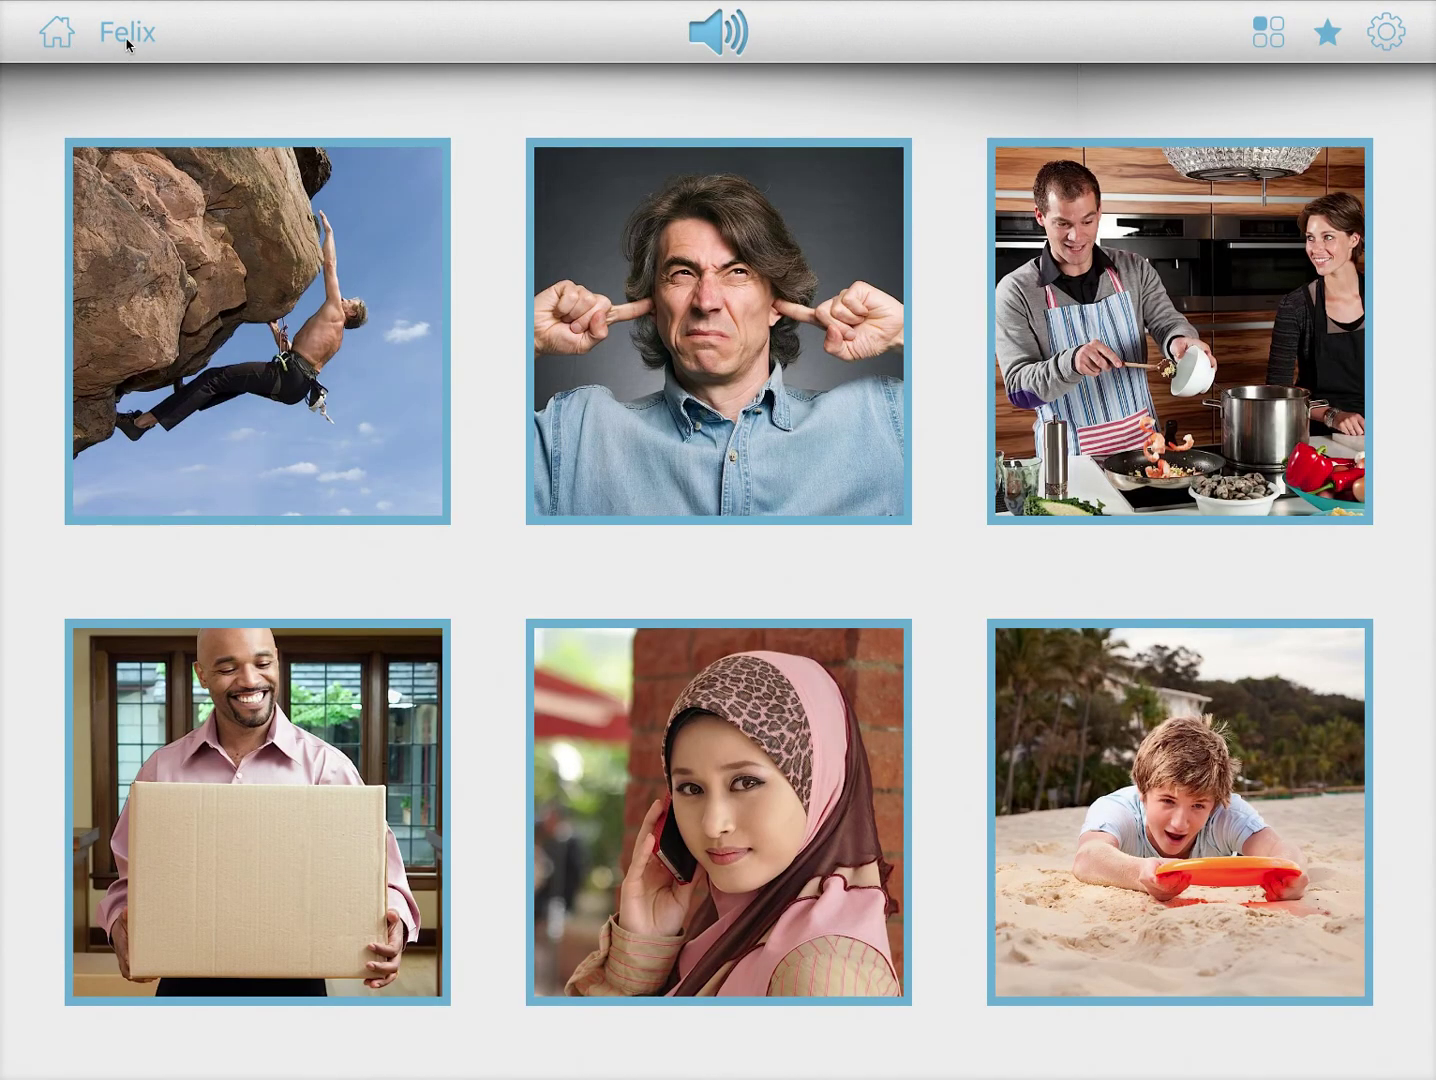
pyautogui.click(58, 35)
pyautogui.click(182, 322)
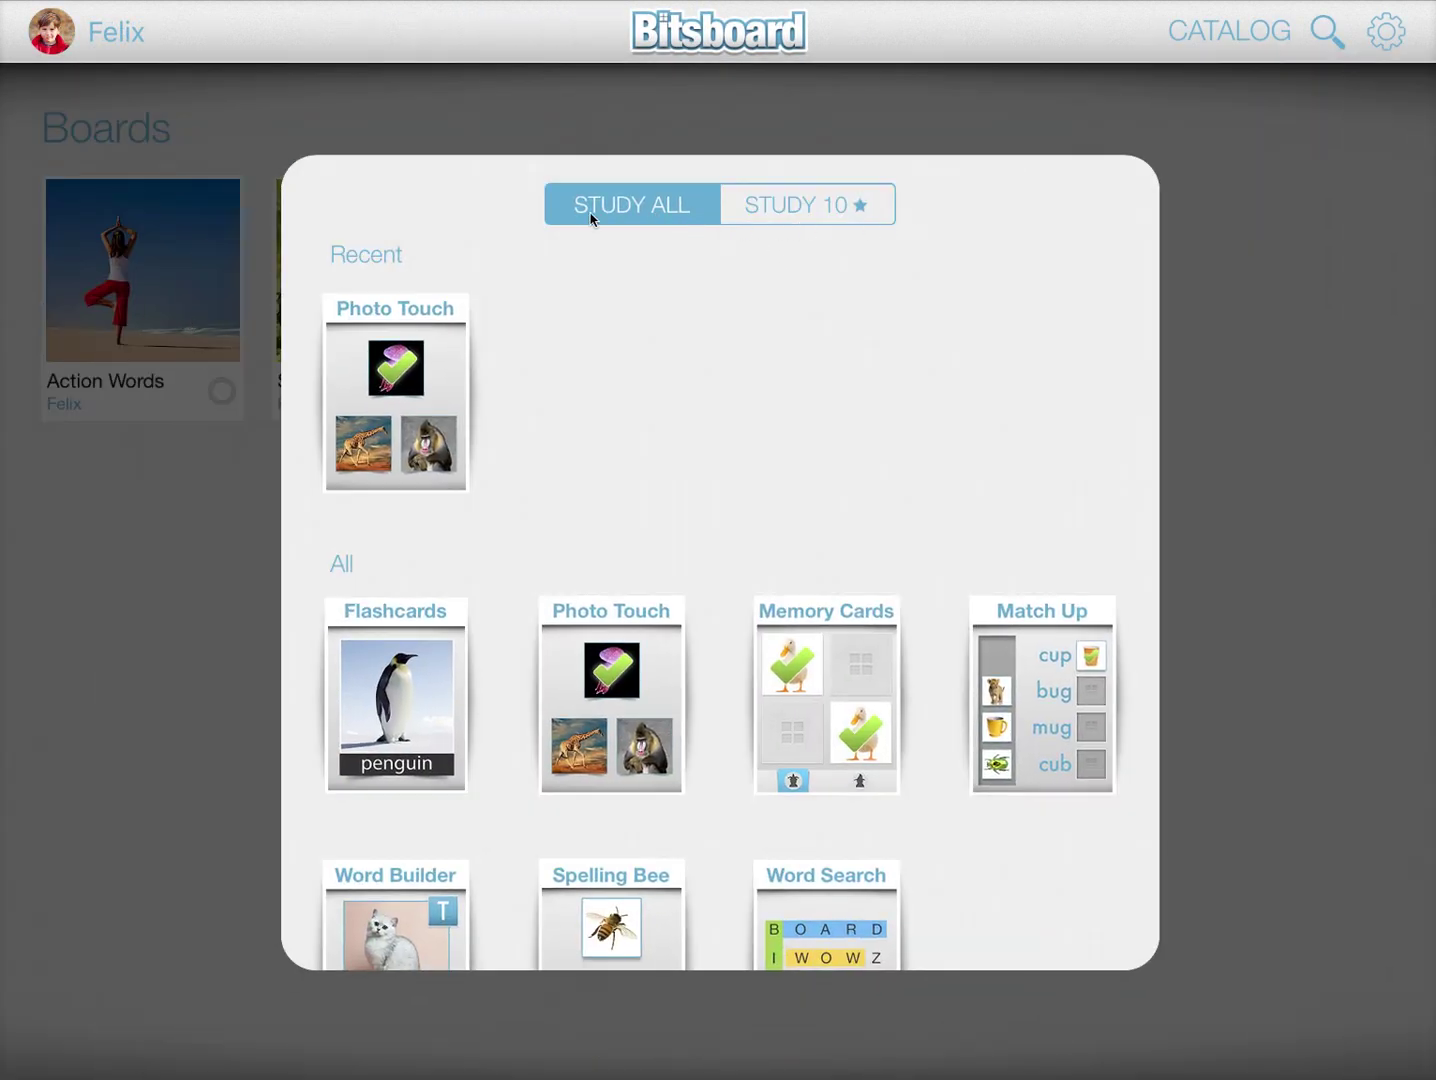
# Step: Choose STUDY 10 ★ and launch Photo Touch with only Felix's favourite words
pyautogui.click(778, 213)
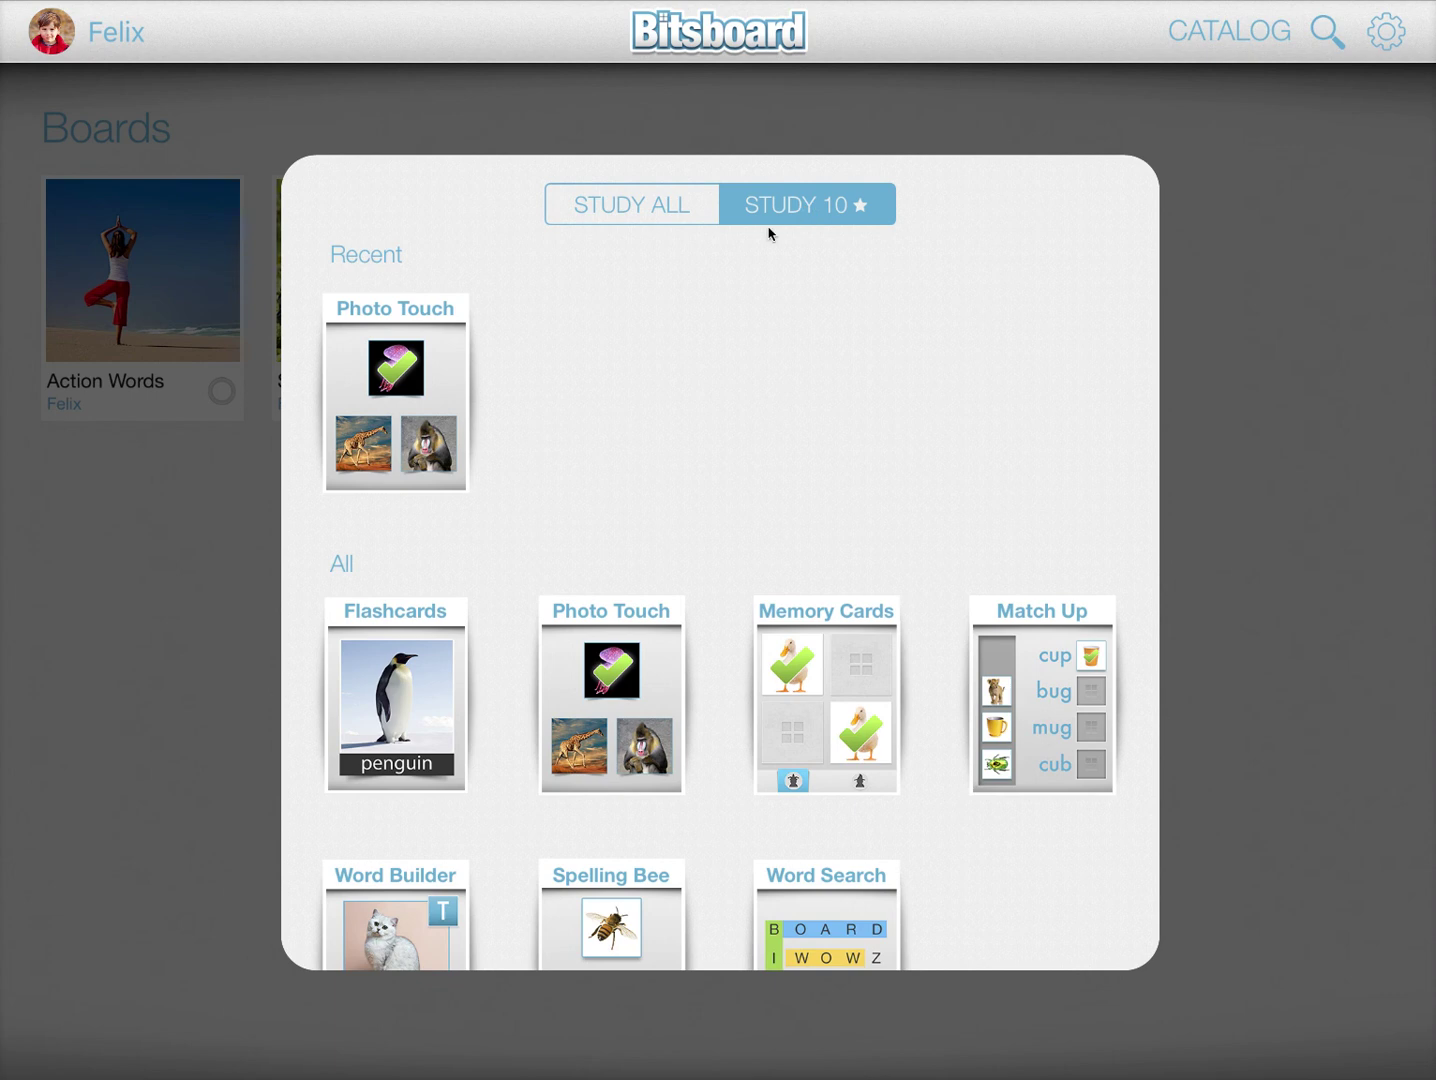
pyautogui.click(397, 424)
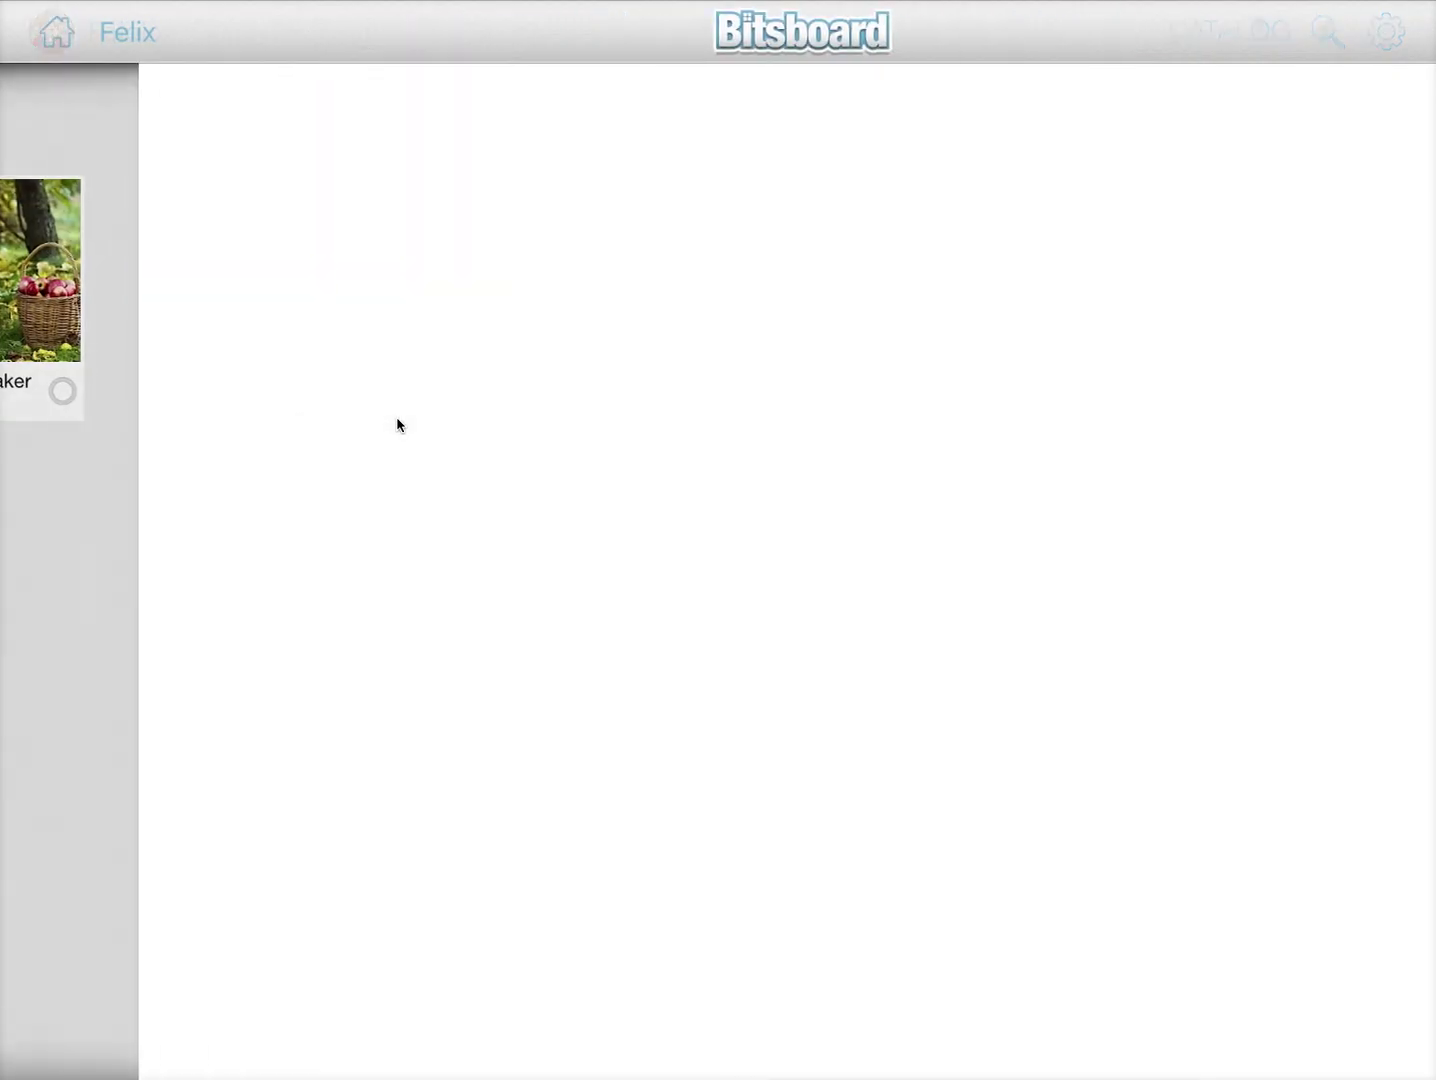